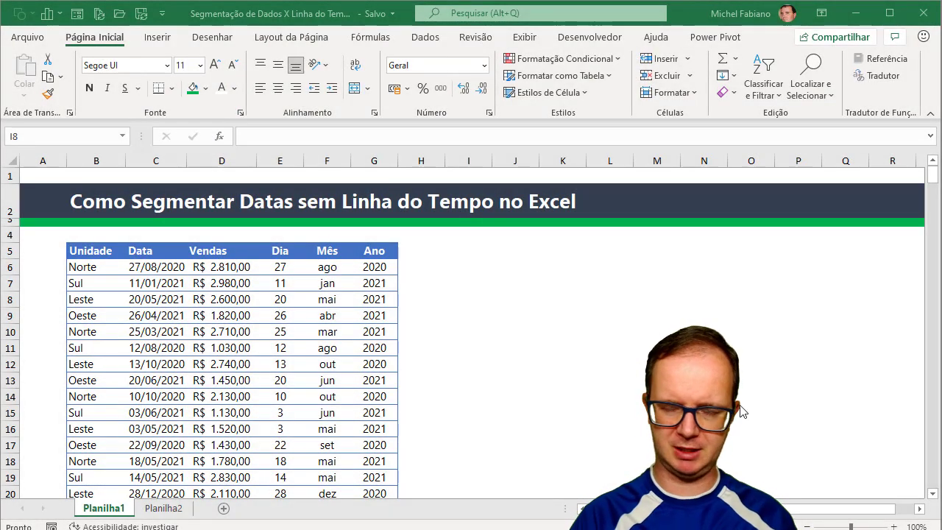
On Planilha2, try the Data slicer on 29/06, 02/07, 03/07 and 07/07/2020, then clear it
click(165, 509)
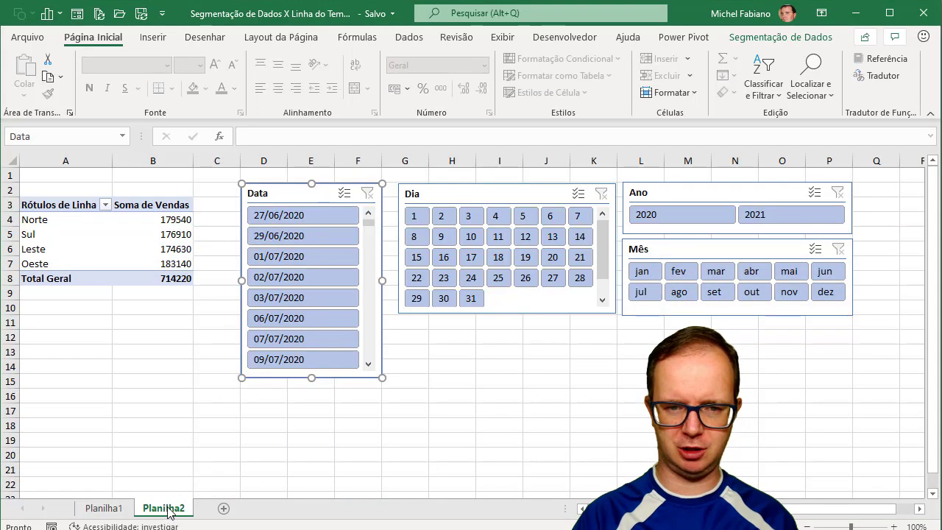
click(269, 234)
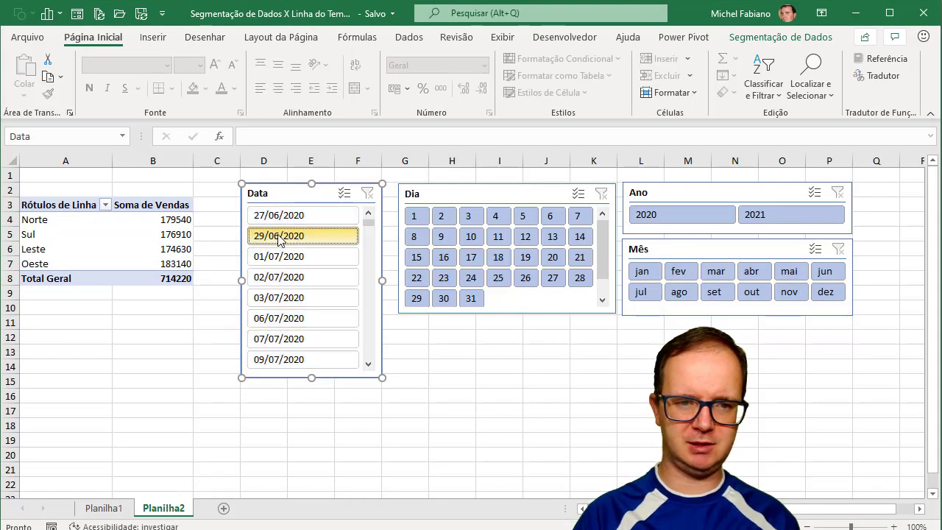
click(291, 277)
click(290, 300)
click(291, 339)
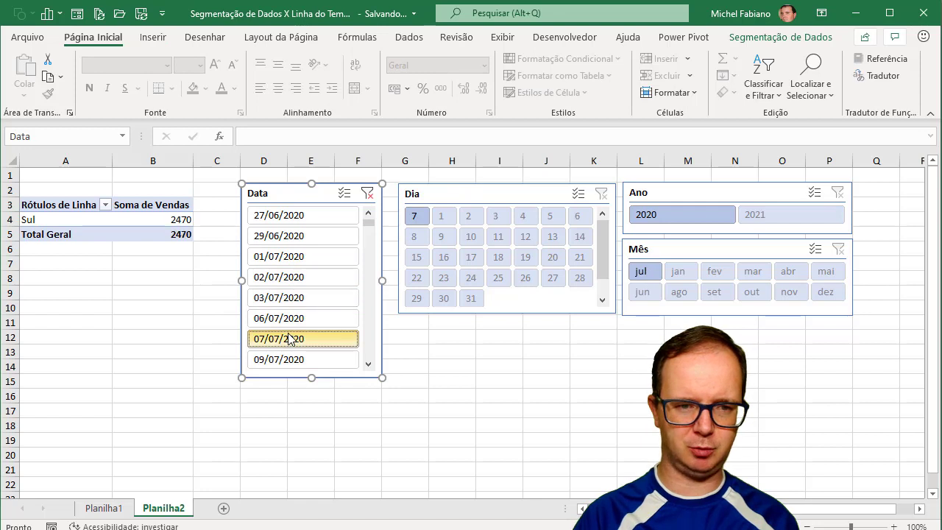
click(294, 277)
click(294, 235)
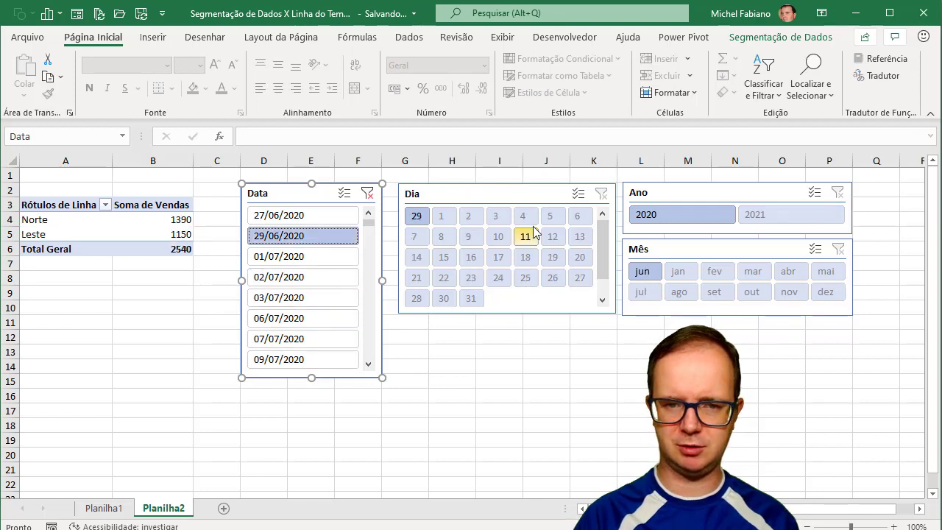
click(367, 194)
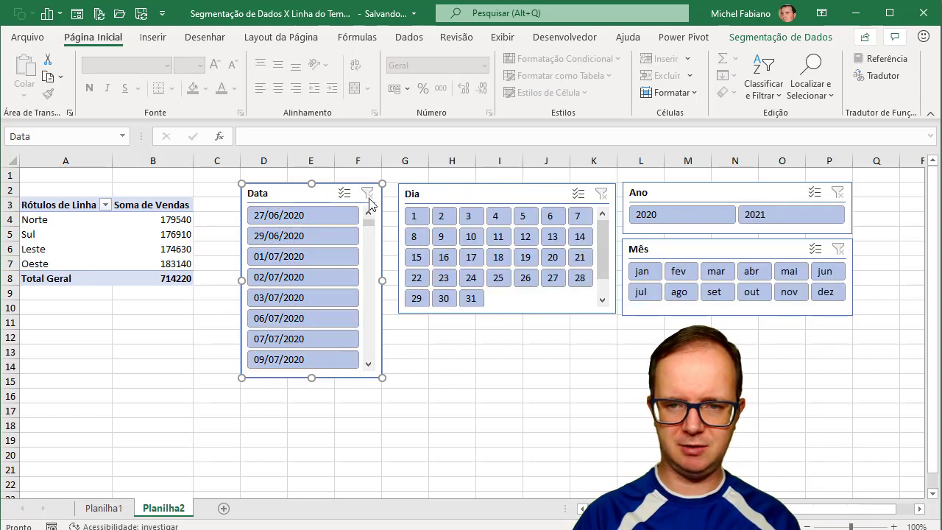
Filter by Dia 4, Ano 2020 and Mês set, leaving Norte 1370 and Leste 2320
click(497, 217)
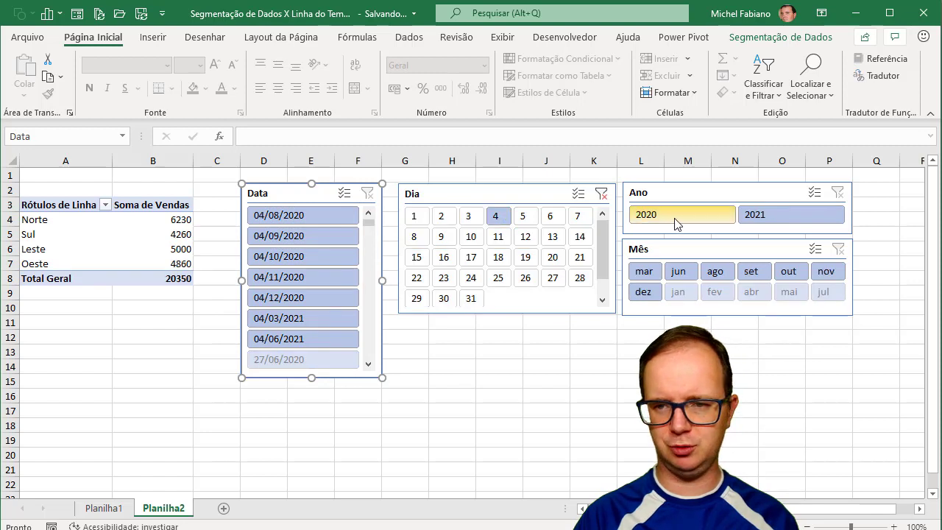
click(703, 221)
click(679, 278)
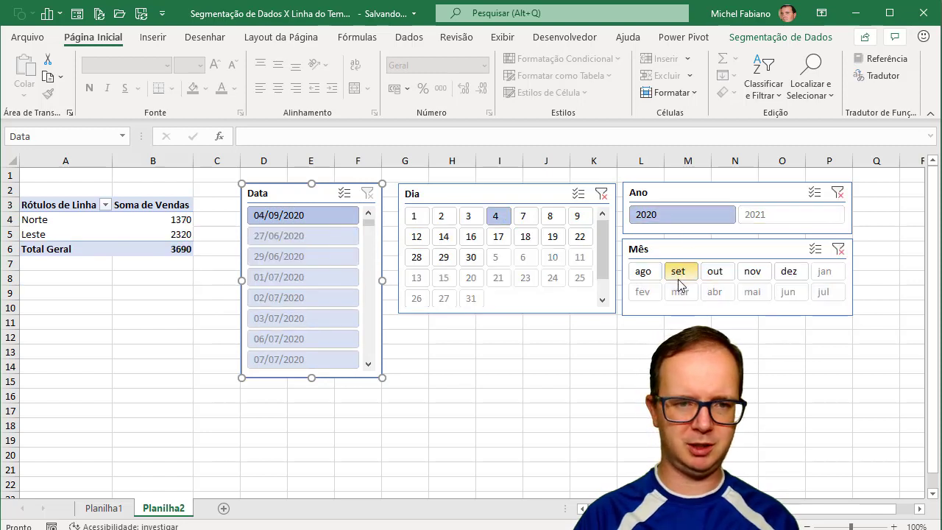
click(748, 273)
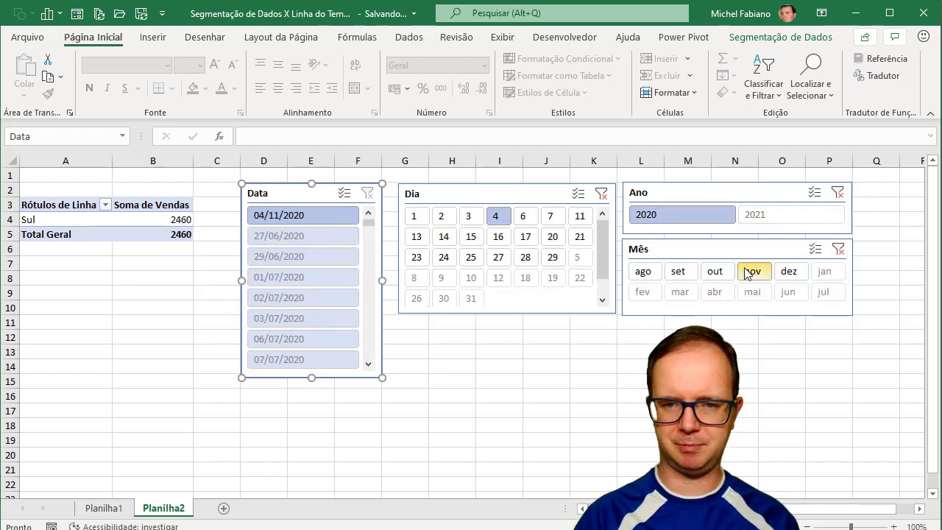
click(715, 272)
click(682, 272)
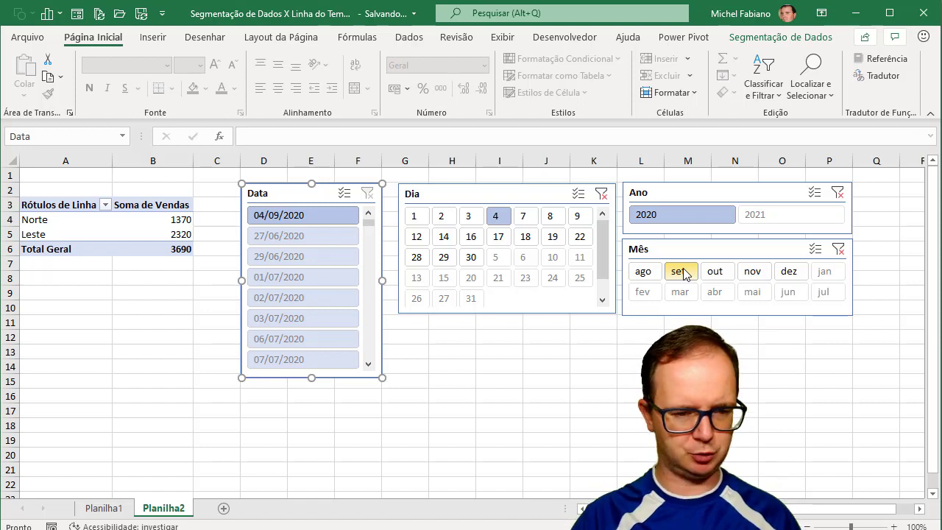
Add a new sheet and copy the Unidade, Data and Vendas columns from Planilha1
click(224, 508)
click(104, 508)
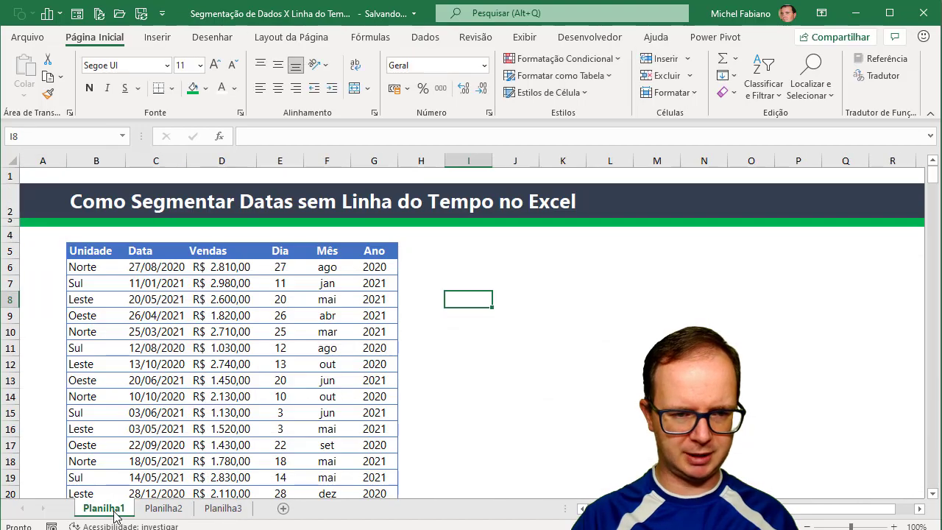
click(101, 253)
key(shift+Right)
key(shift+Right)
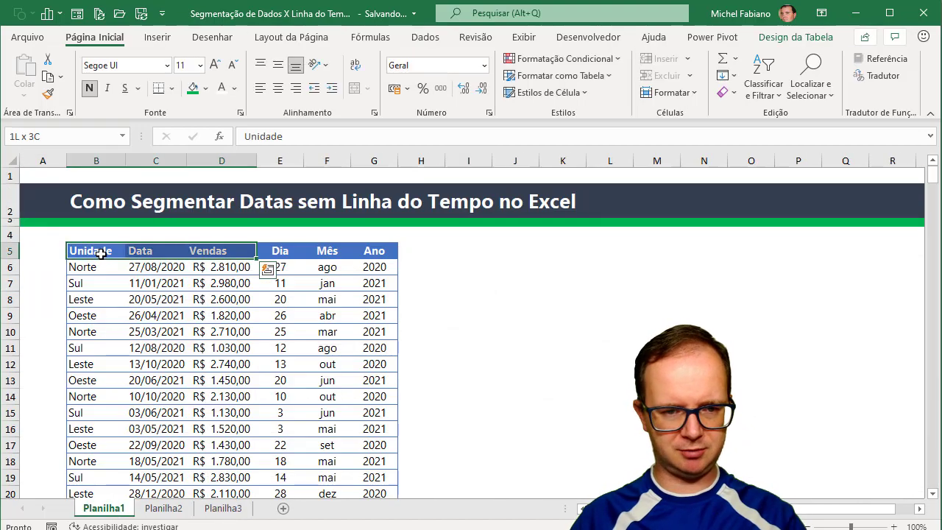
key(ctrl+shift+Down)
key(ctrl+c)
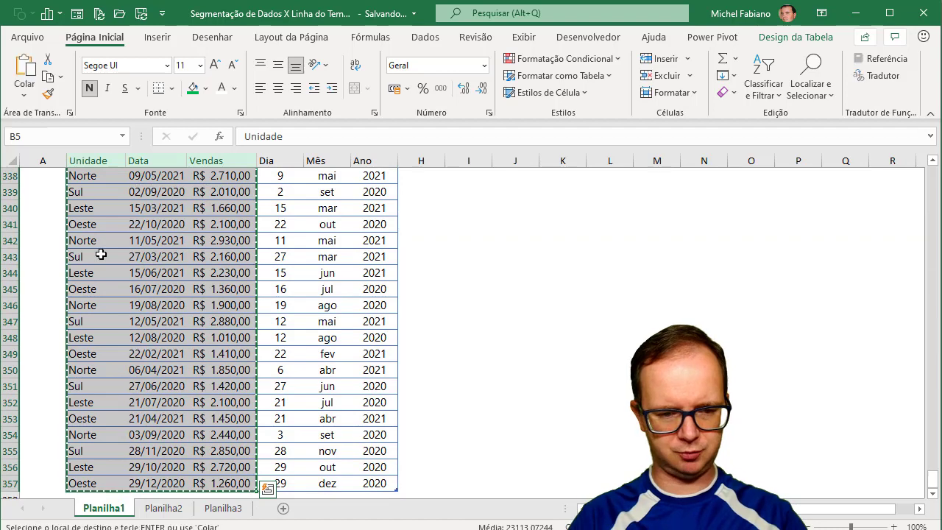
Paste the data at B2 on Planilha3 and AutoFit columns B, C and D
click(223, 508)
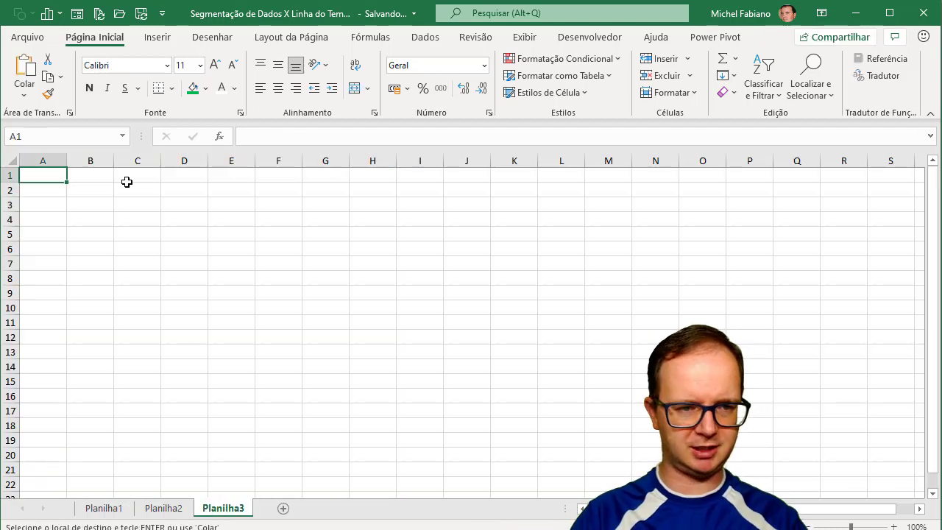
click(92, 191)
key(ctrl+v)
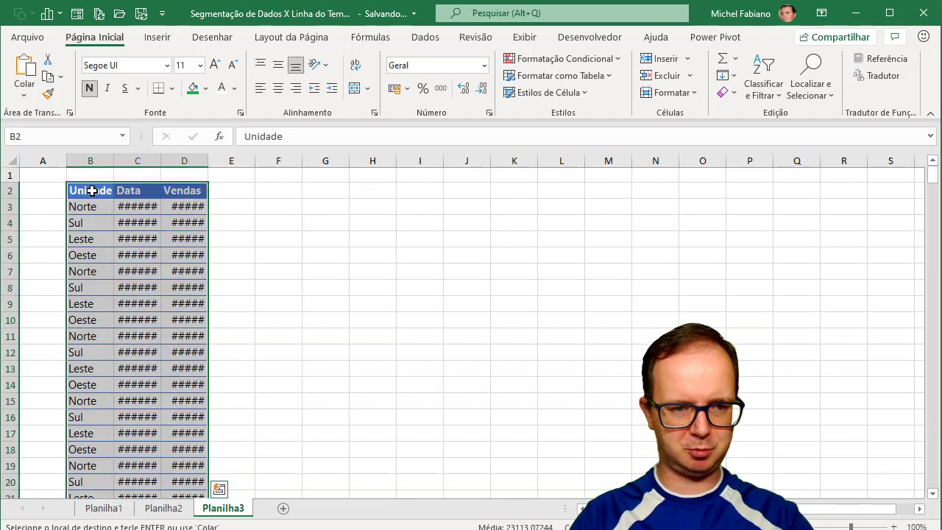
double_click(114, 161)
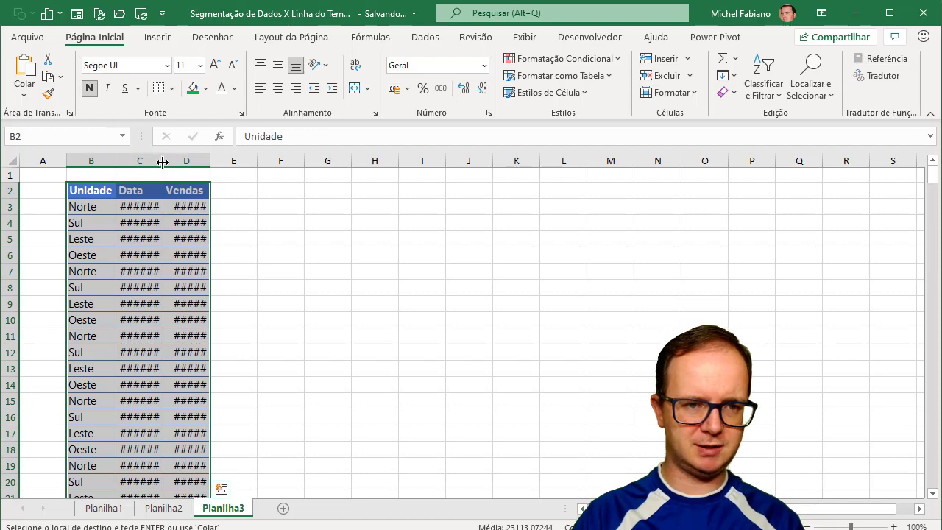
double_click(162, 162)
double_click(224, 161)
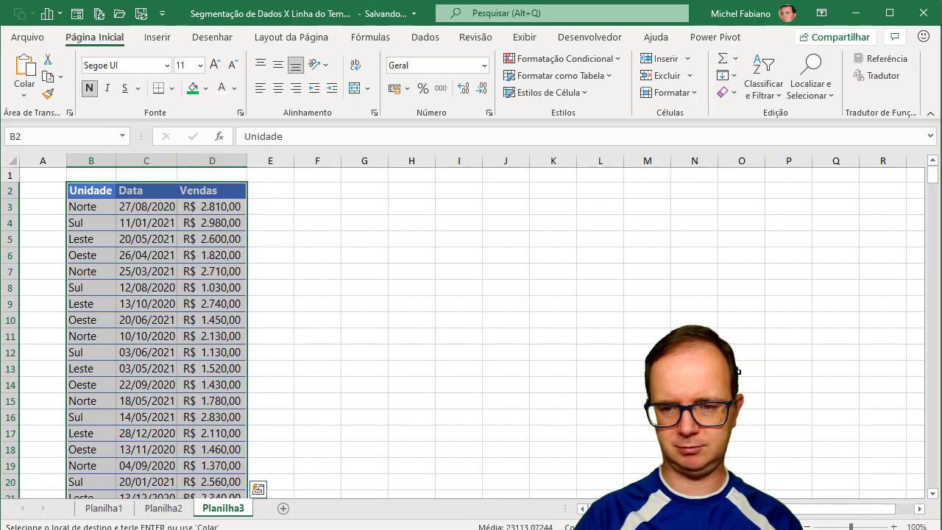
scroll(908, 491, up, 2)
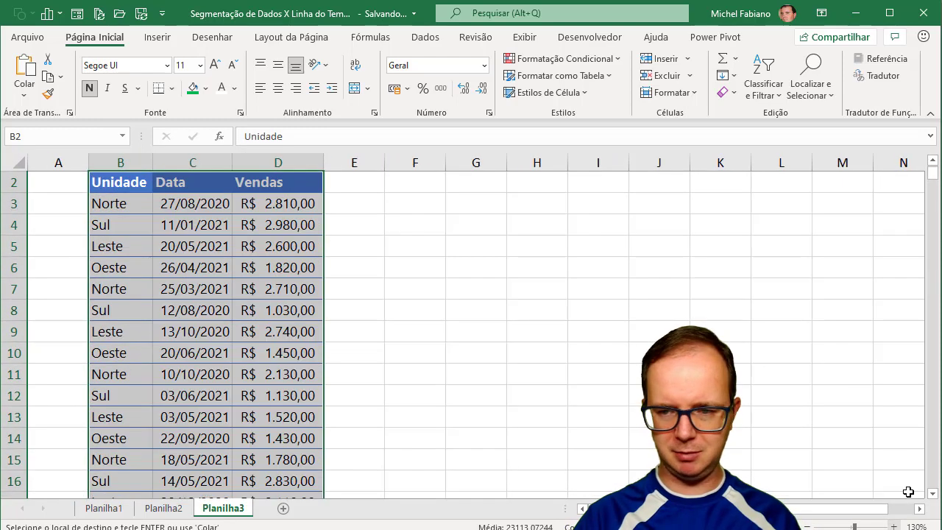
drag(933, 178, 933, 170)
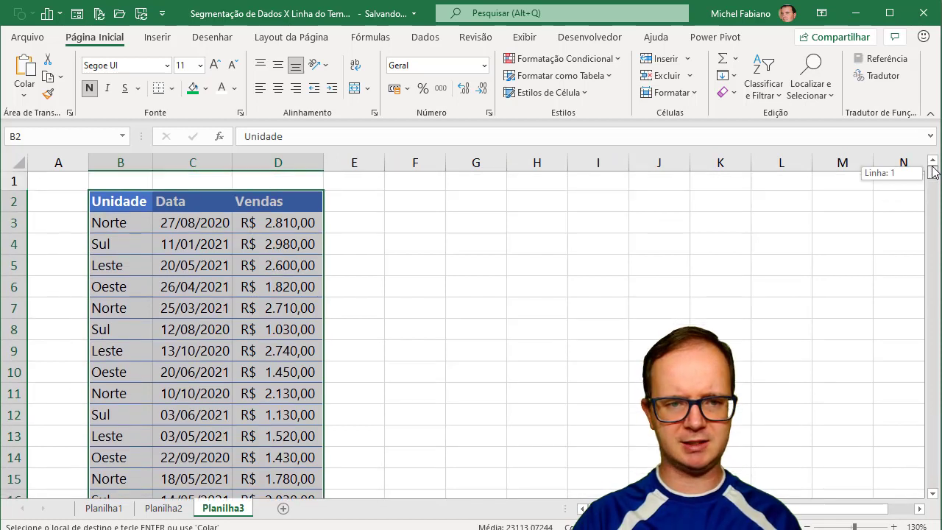
Format the pasted range as a light blue table with headers
click(292, 242)
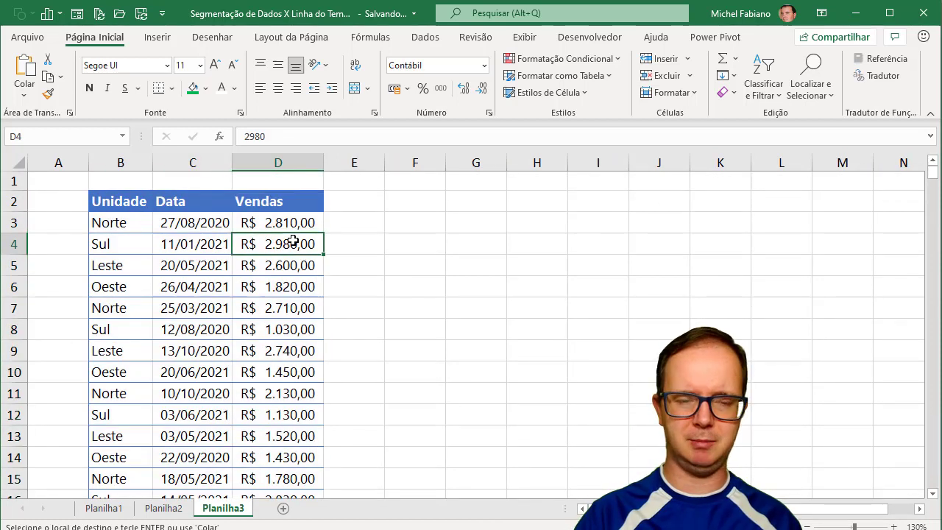
click(267, 290)
click(133, 205)
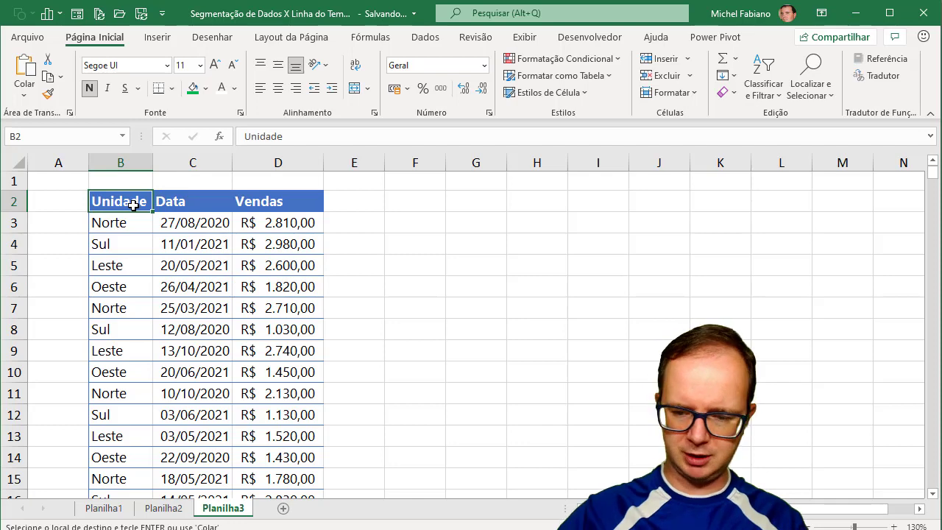
key(ctrl+a)
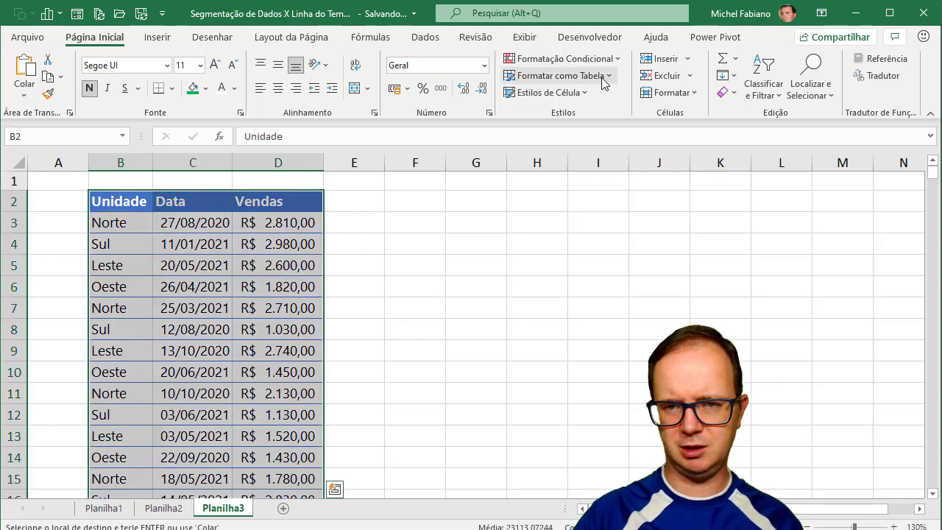
click(608, 76)
click(575, 163)
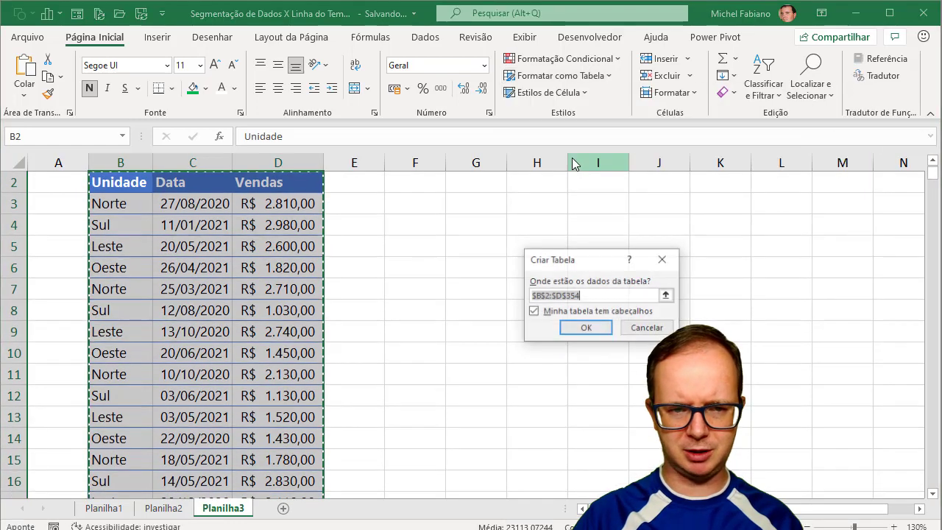
click(585, 326)
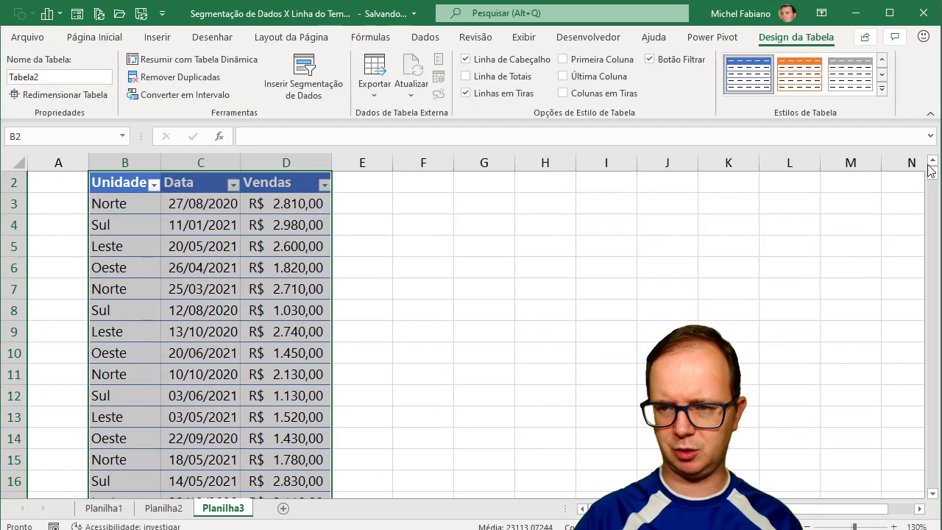
click(932, 161)
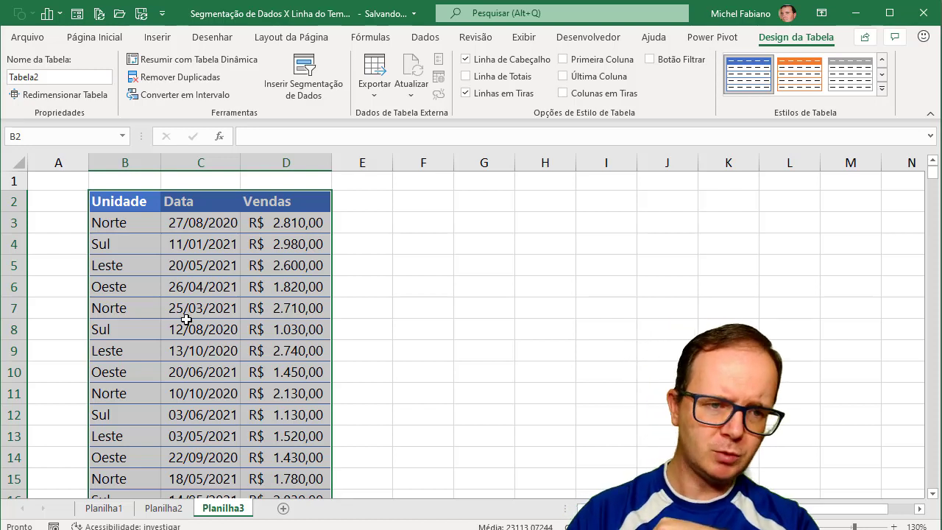
Insert a pivot table on a new sheet summing Vendas by Unidade
click(157, 37)
click(52, 100)
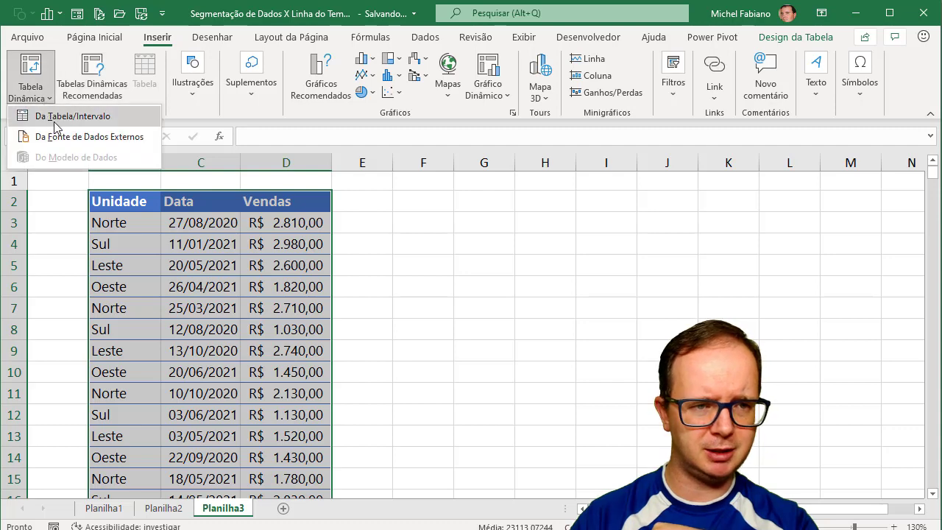
click(55, 122)
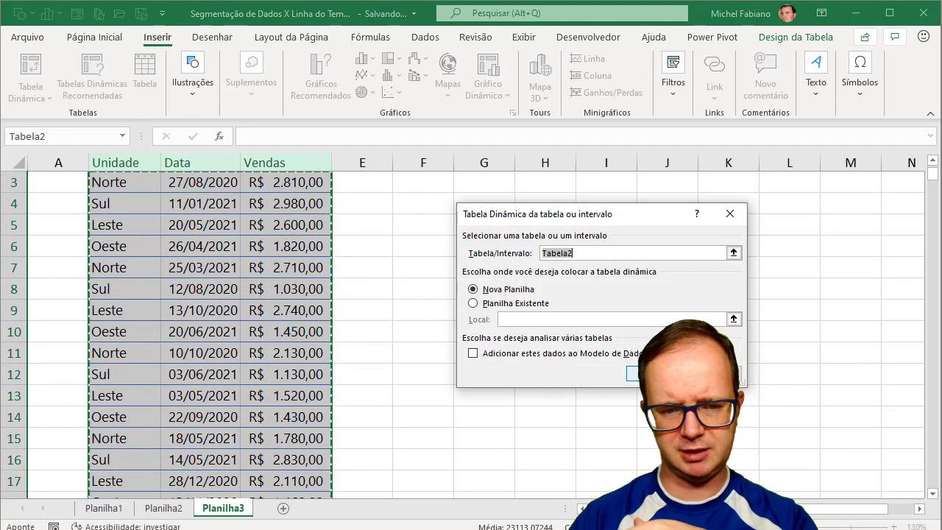
click(645, 374)
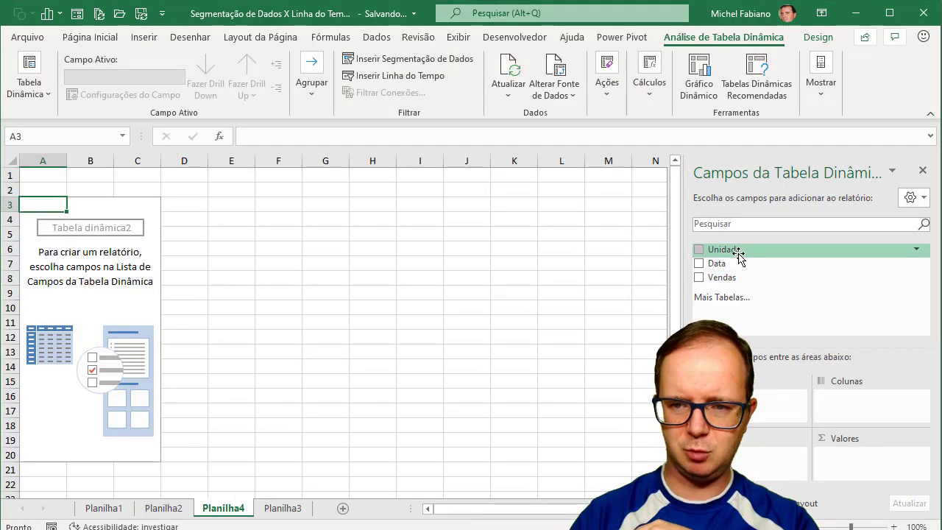
mouse_move(740, 254)
mouse_down()
mouse_move(754, 436)
mouse_move(744, 445)
mouse_up()
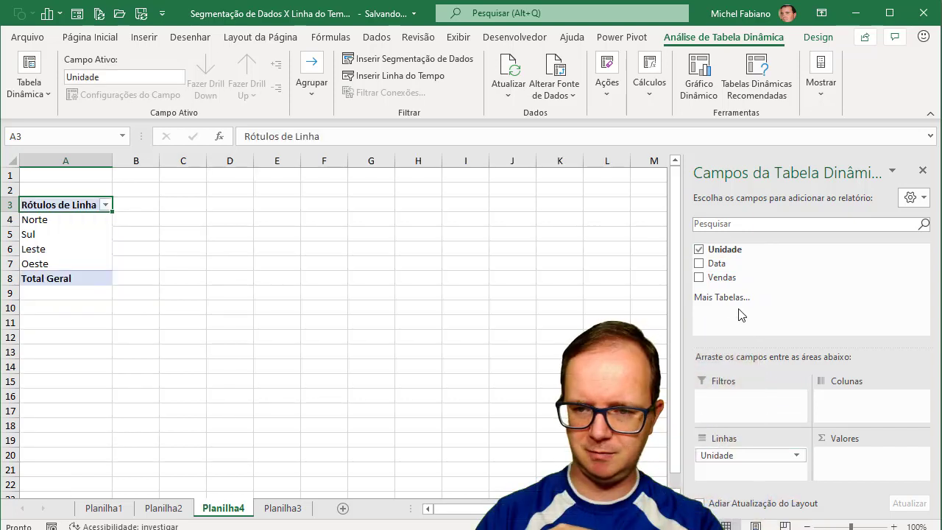
drag(736, 278, 850, 449)
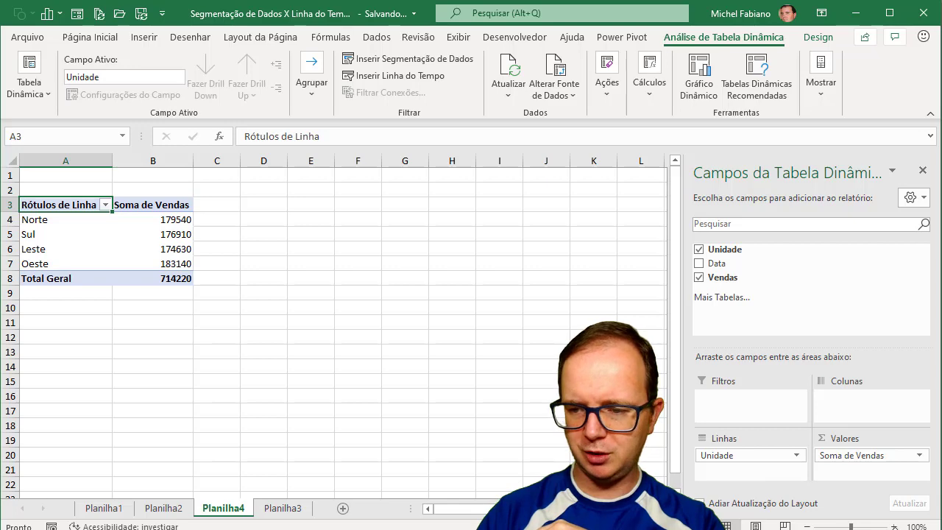
Zoom the view in to 140% and scroll up to show rows 1–2
click(893, 526)
click(893, 527)
click(893, 526)
click(893, 527)
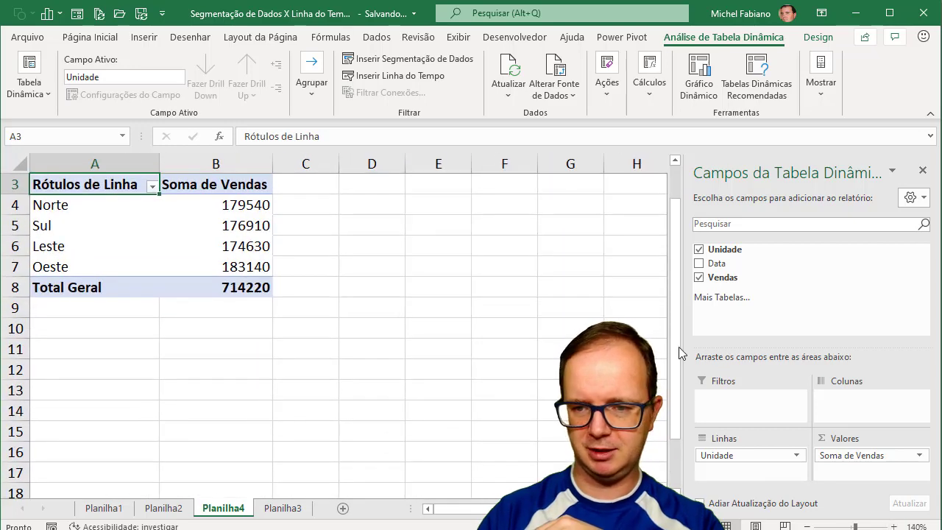
scroll(673, 350, up, 1)
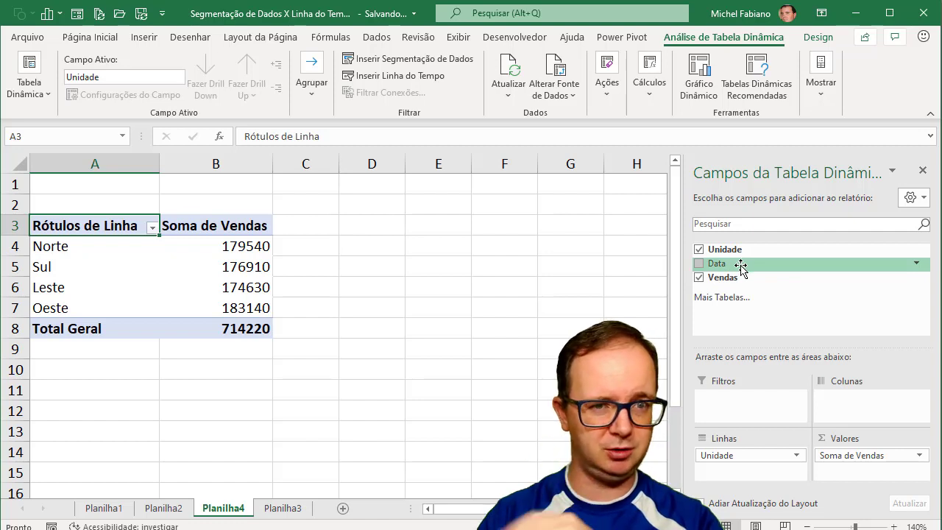
drag(741, 268, 745, 278)
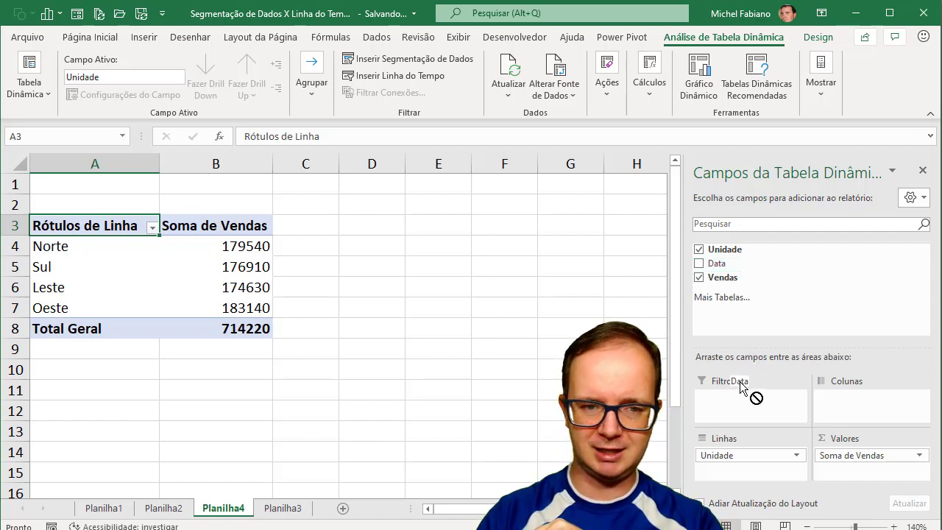
Insert a Data slicer over columns D–F, then return to Planilha3
click(408, 58)
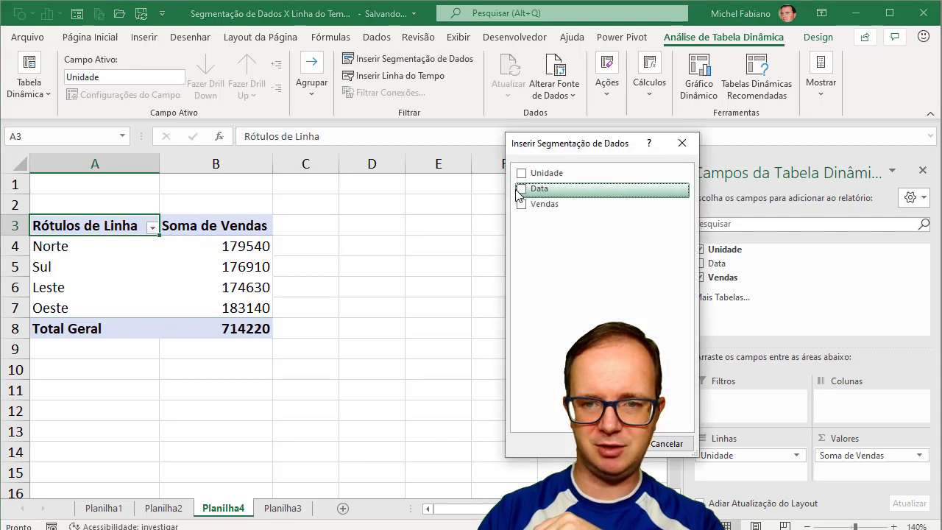
click(529, 193)
key(Return)
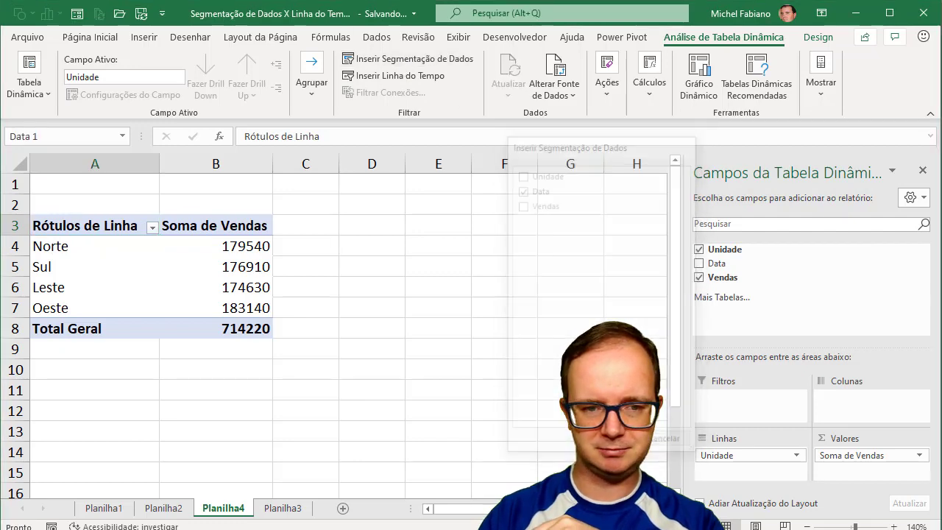
drag(321, 215, 413, 200)
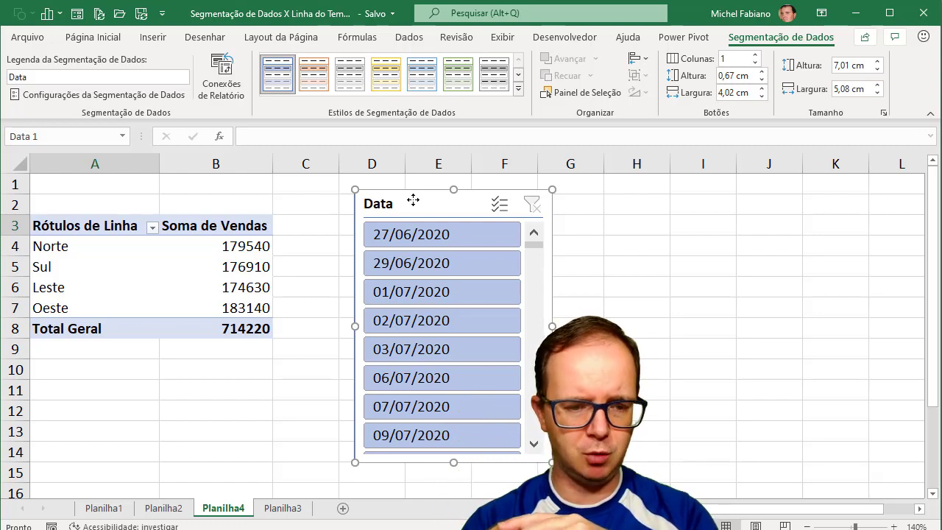
click(272, 507)
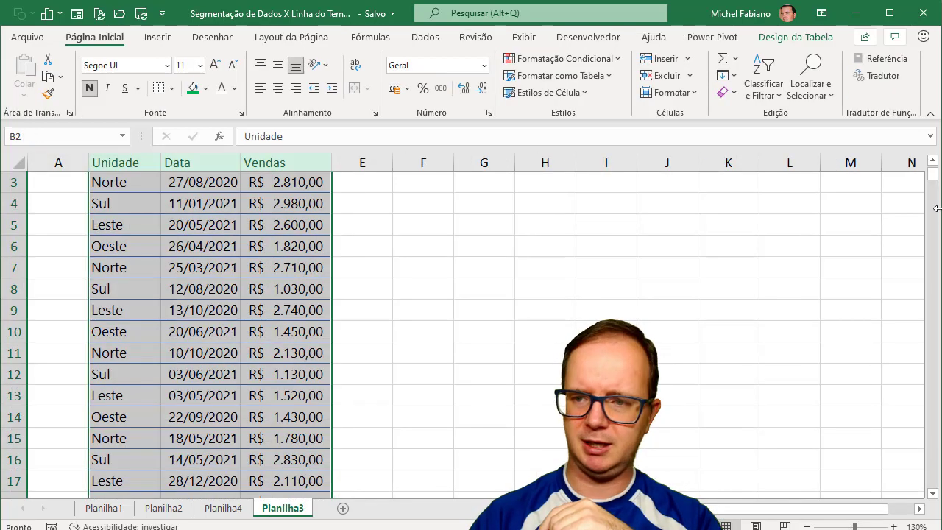
drag(938, 180, 932, 160)
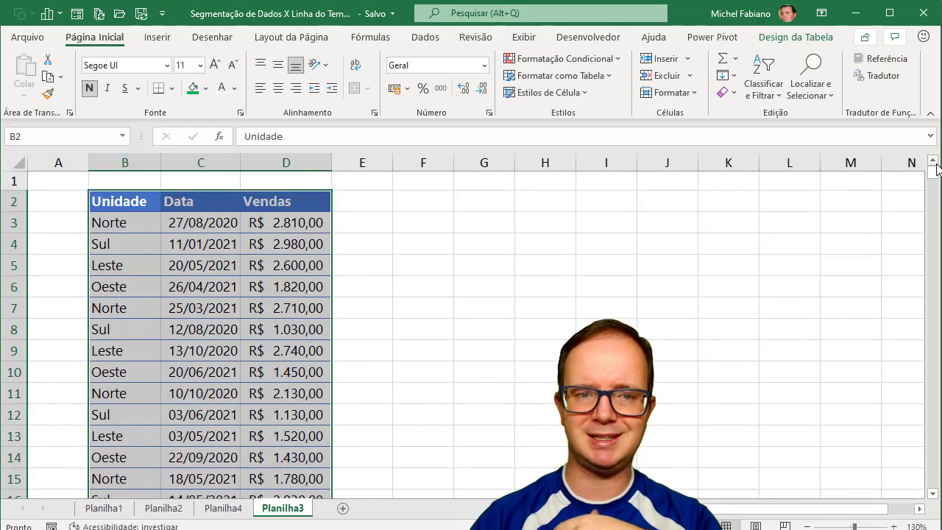
click(349, 199)
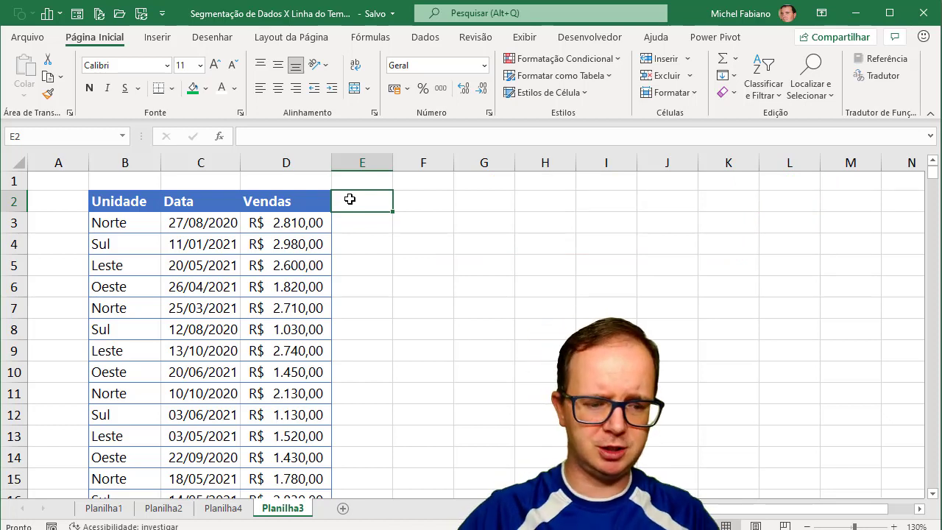
Type the headers Dia, Mês and Ano into E2, F2 and G2
text(D)
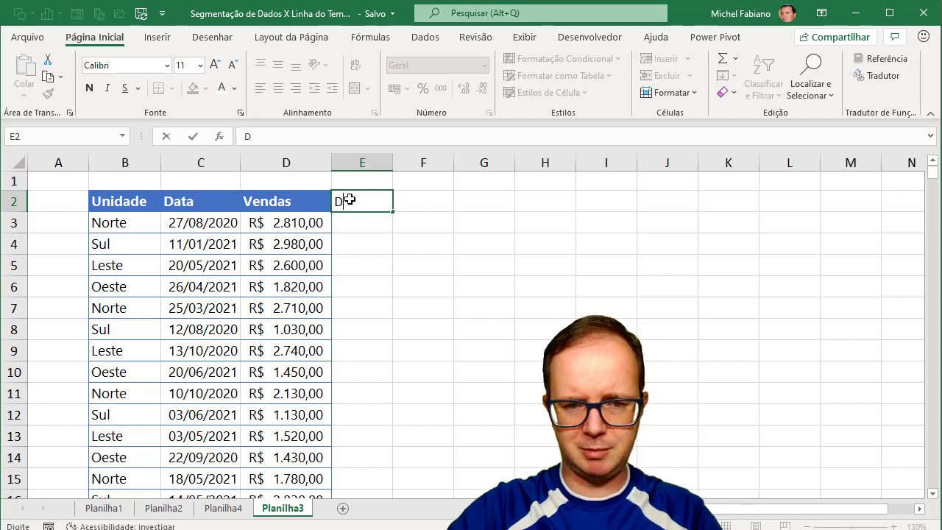
text(ia)
key(Tab)
text(M)
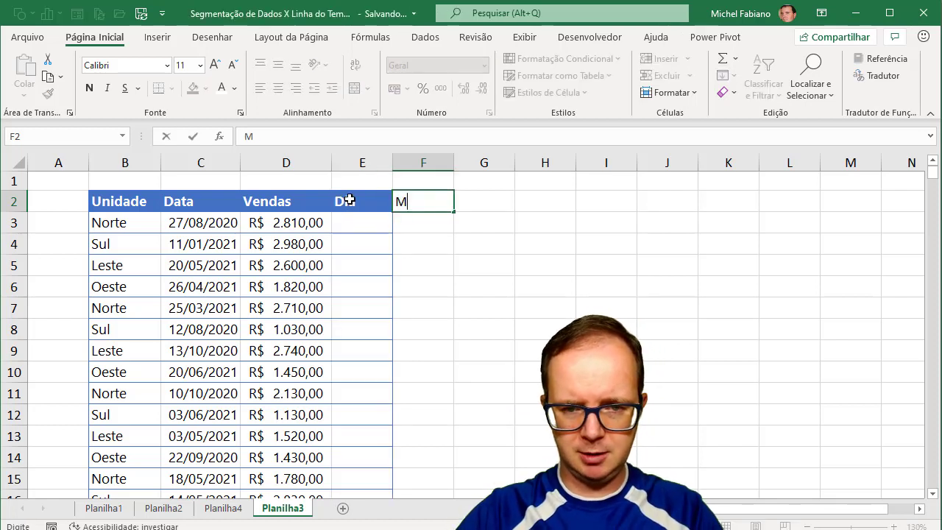
text(ês)
key(Tab)
text(Ano)
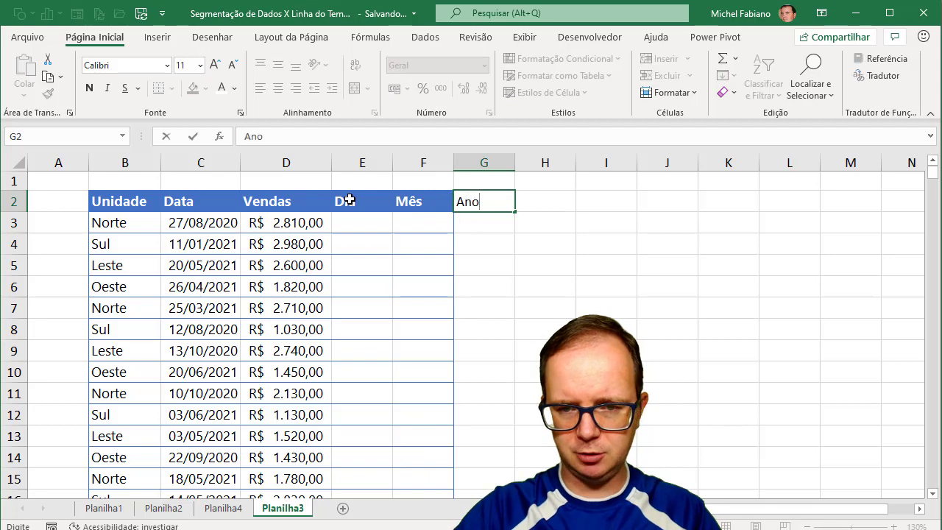
key(Return)
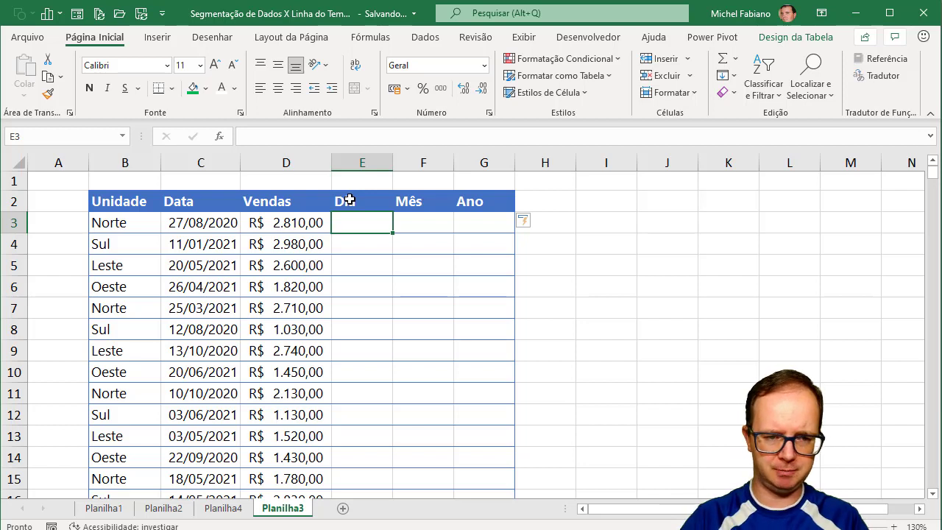
text(=dia)
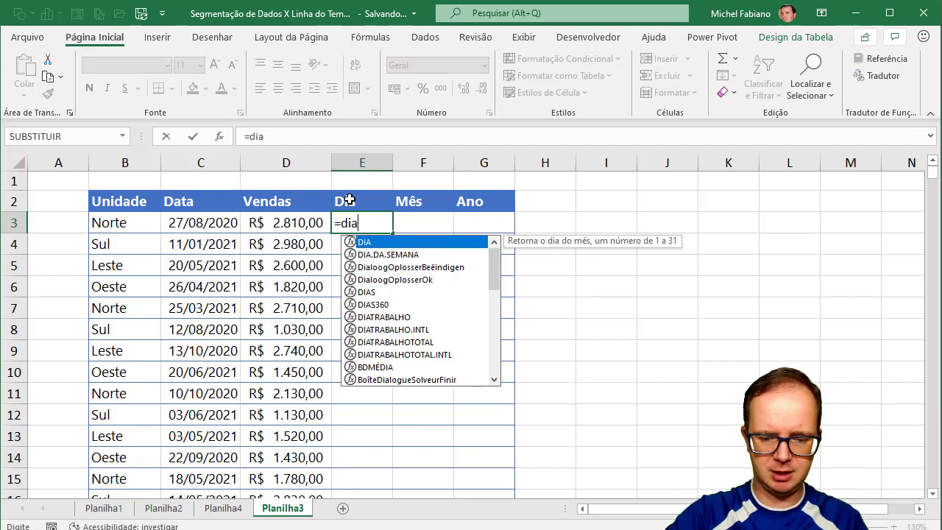
text(()
click(193, 227)
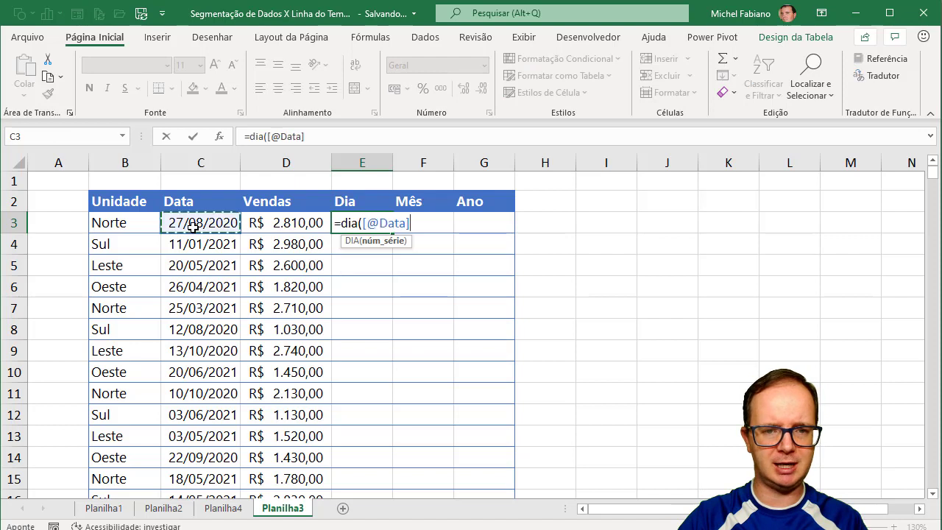
text())
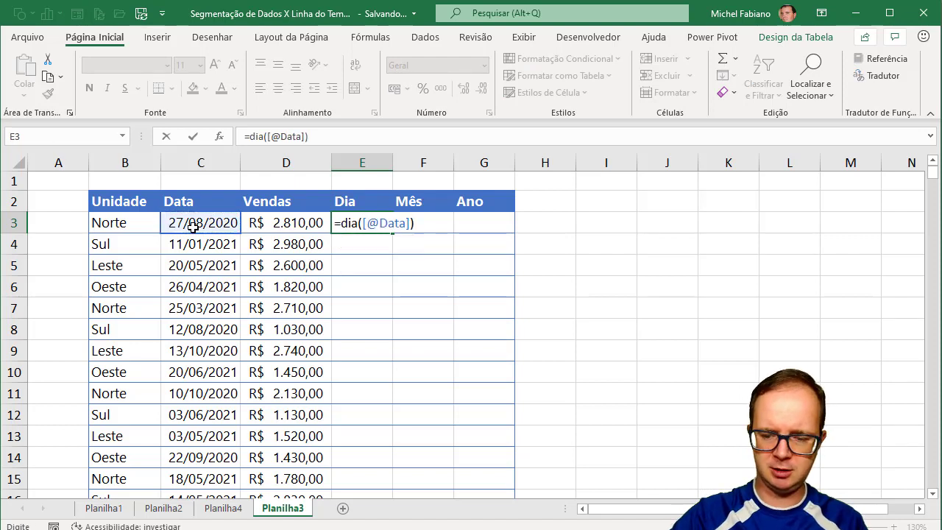
key(Return)
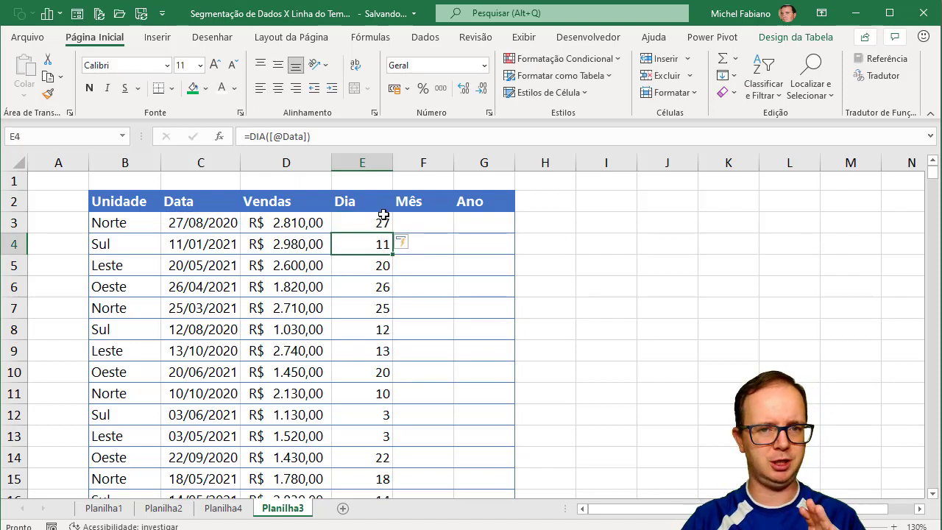
click(410, 219)
text(=t)
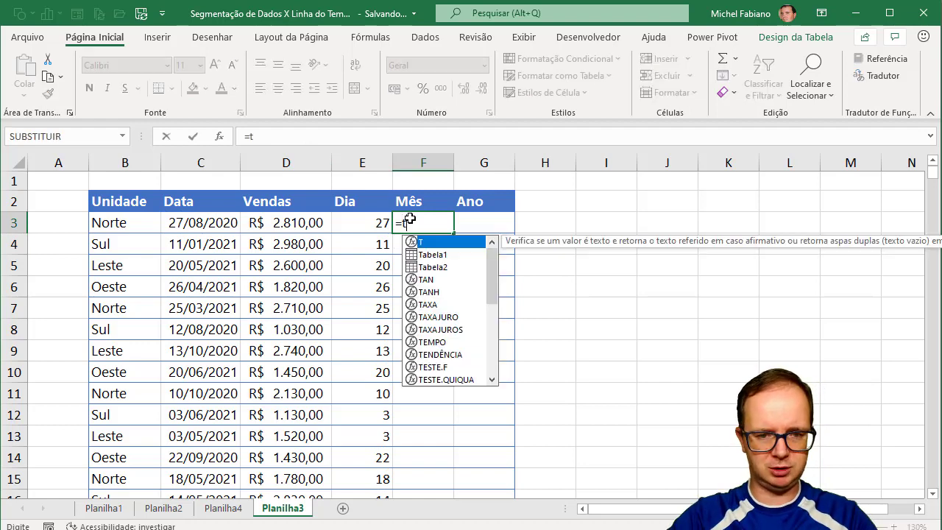
text(exto()
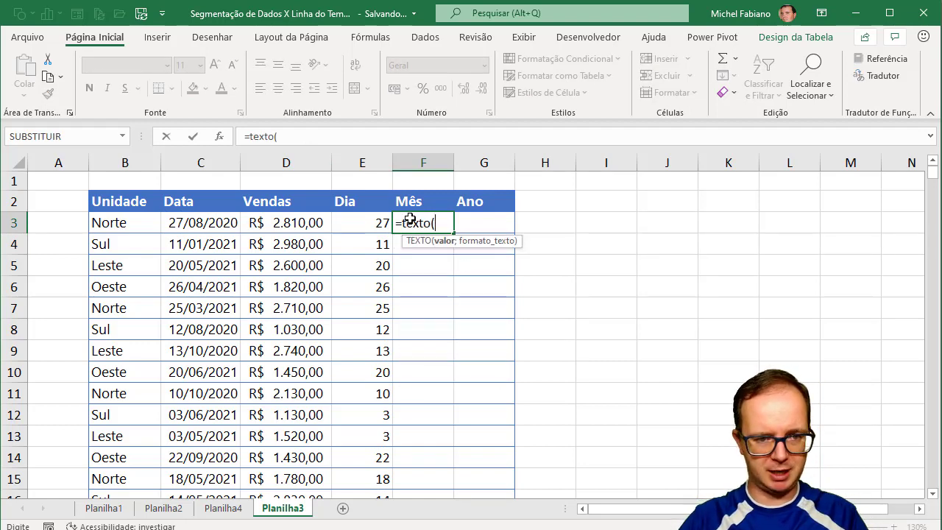
click(199, 224)
text(;)
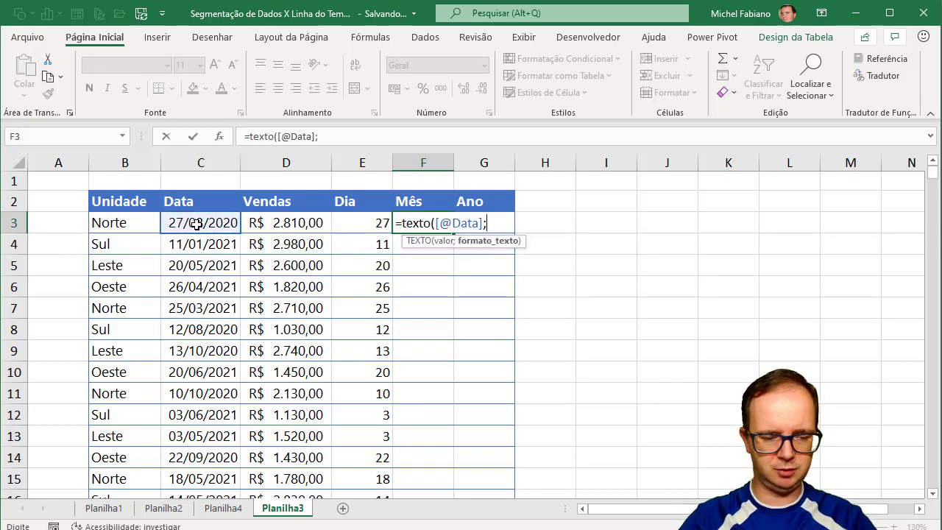
text("mm)
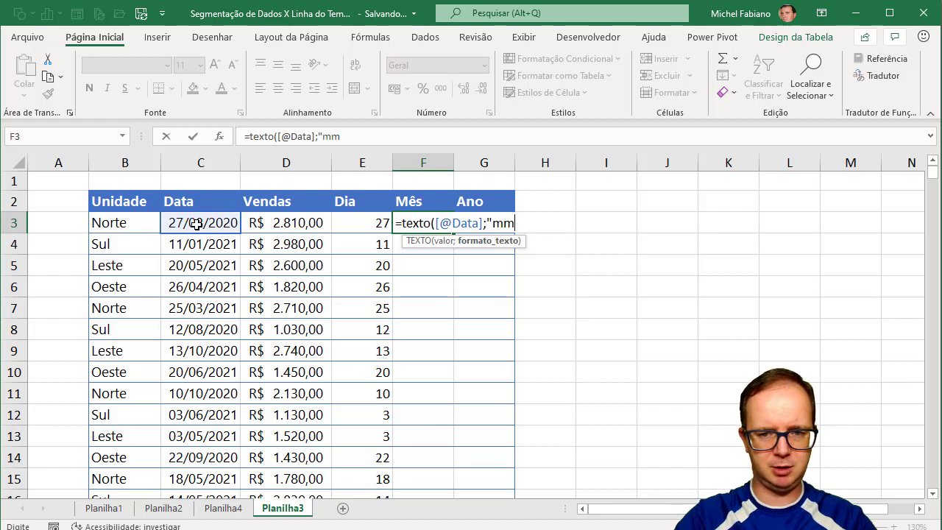
text(m"))
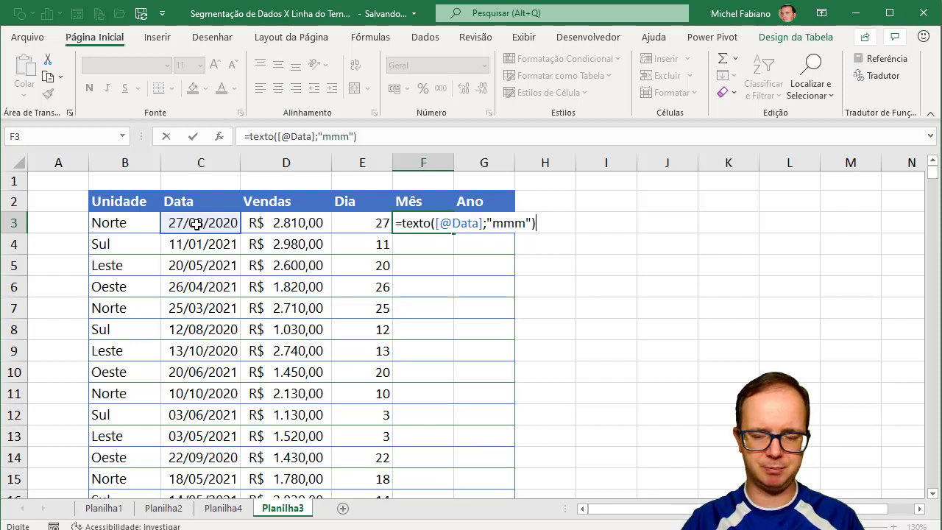
key(Return)
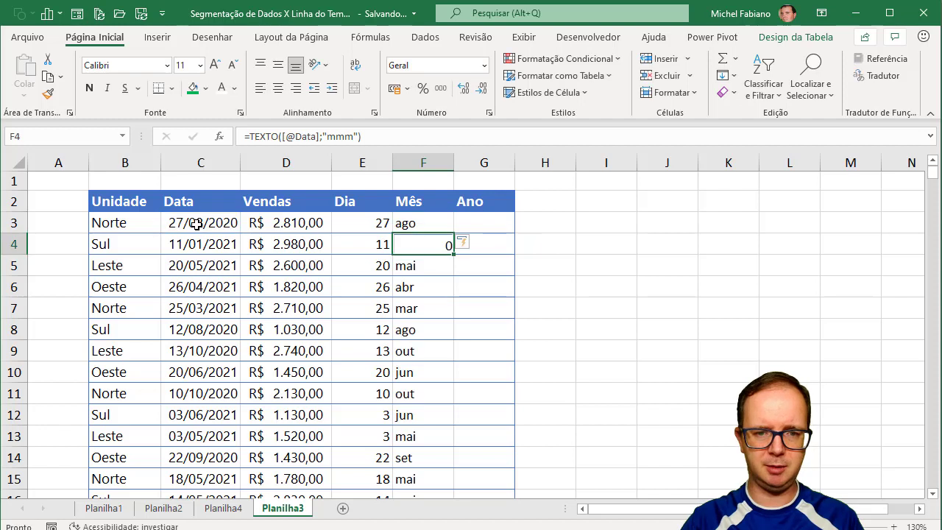
Recommit the F3 and F4 month formulas so row 4 reads jan
double_click(417, 221)
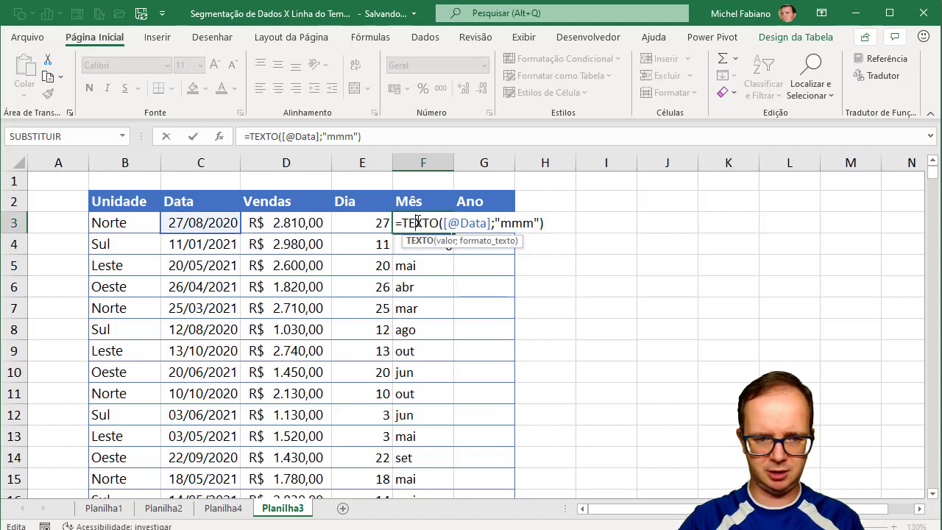
key(Return)
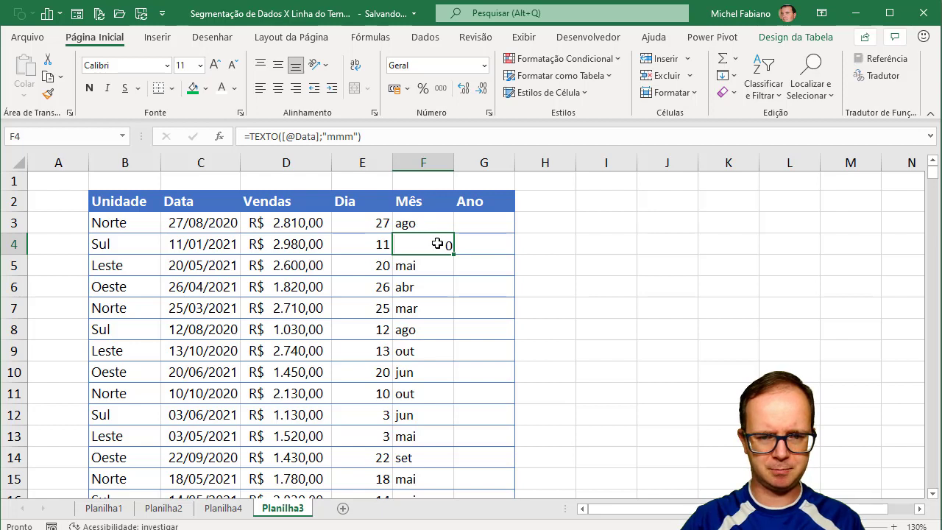
double_click(438, 247)
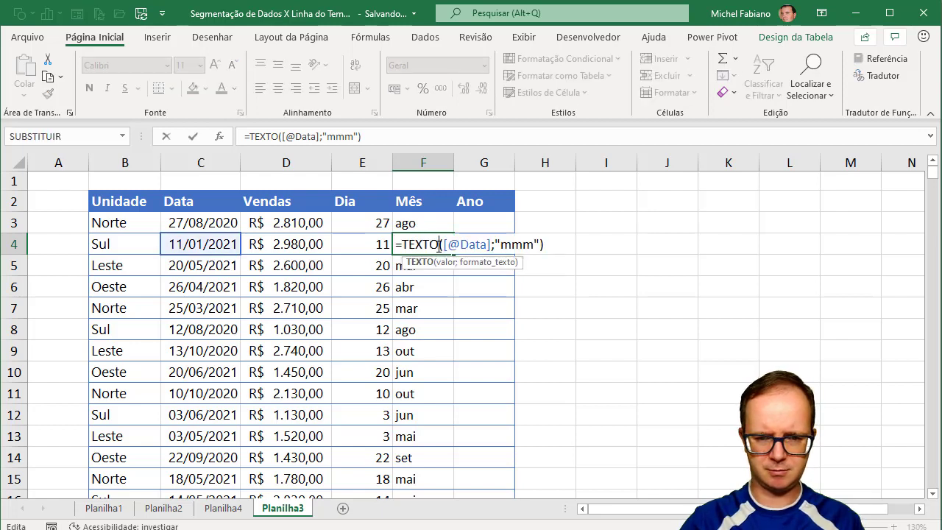
key(Return)
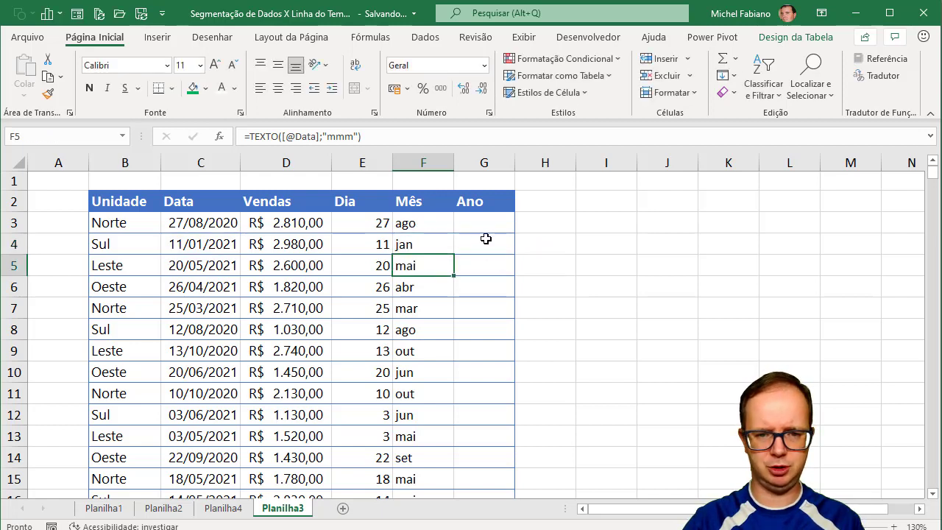
click(486, 223)
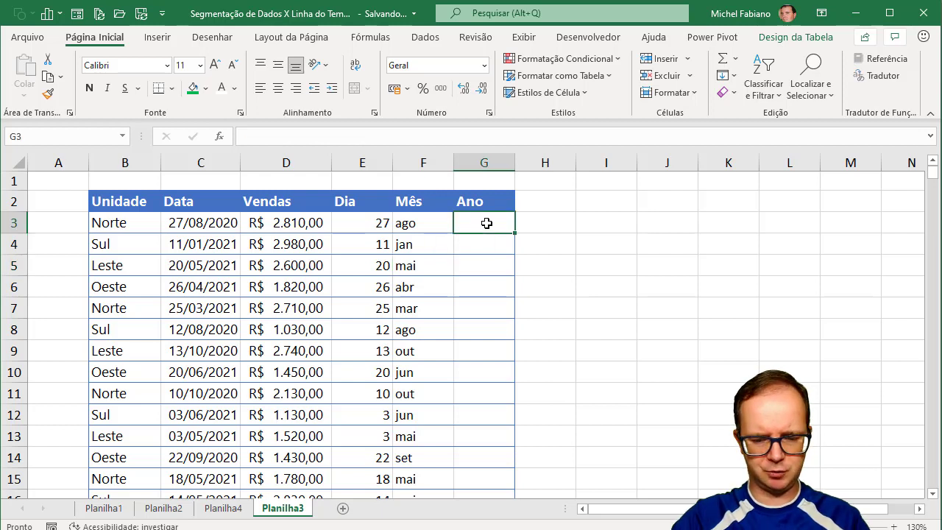
text(=ano)
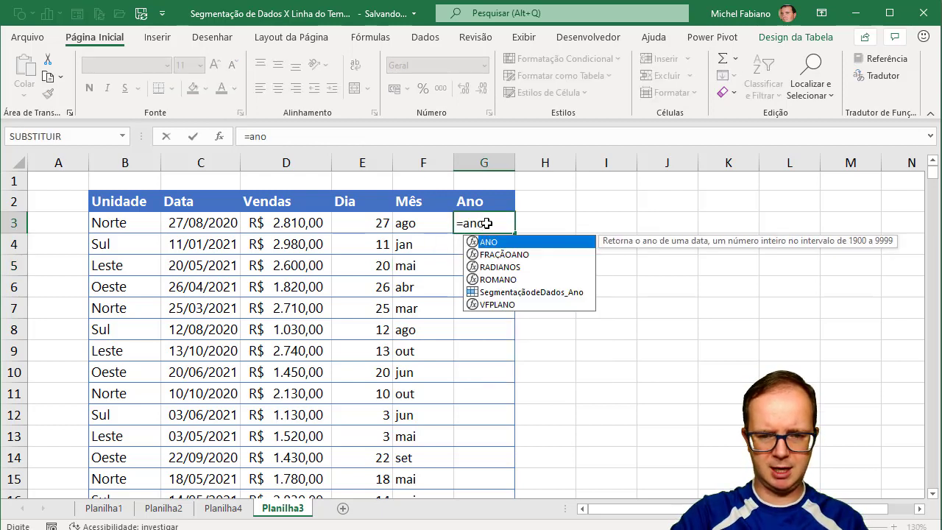
text(()
click(230, 222)
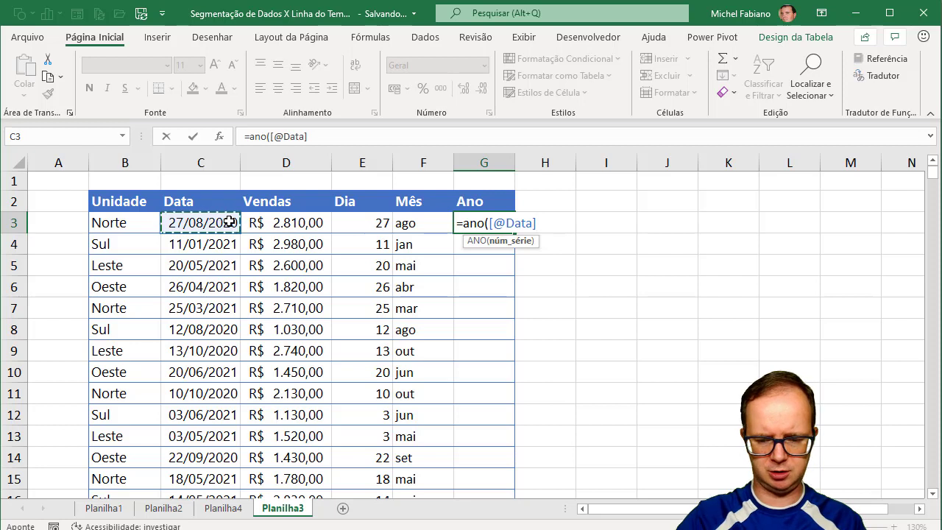
key(Return)
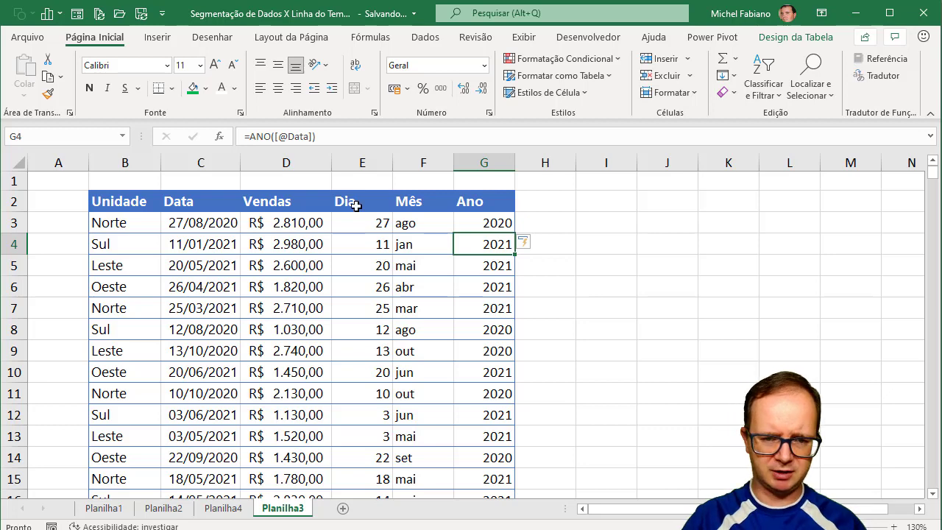
On Planilha4, Refresh All the pivot and drag the Data slicer below the table
click(223, 508)
click(227, 246)
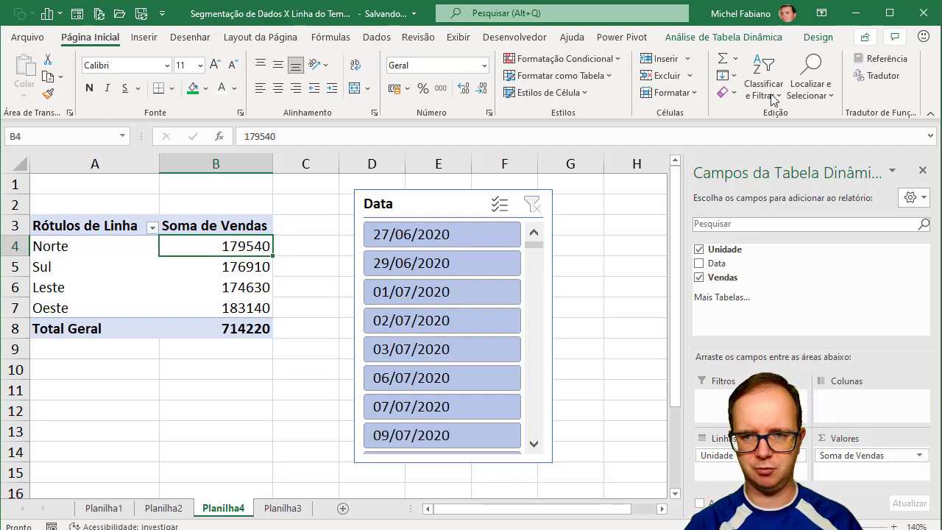
click(754, 38)
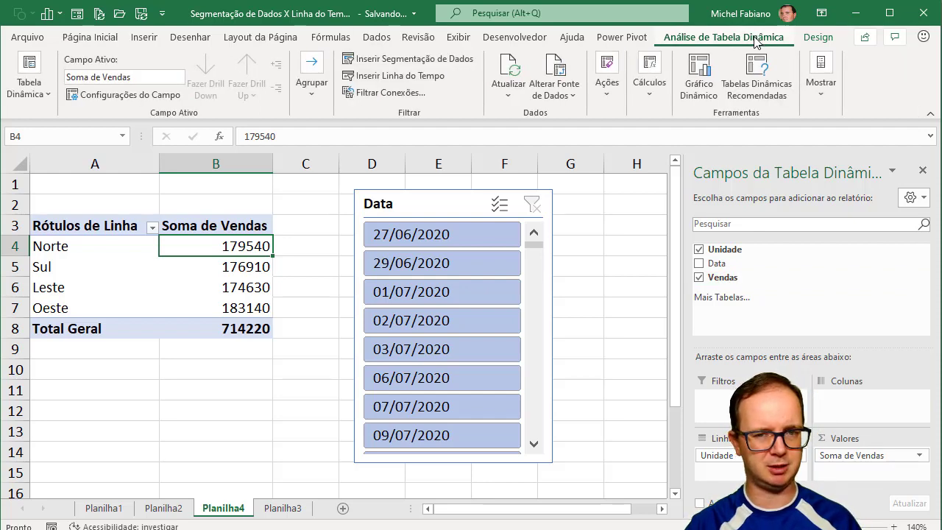
click(515, 95)
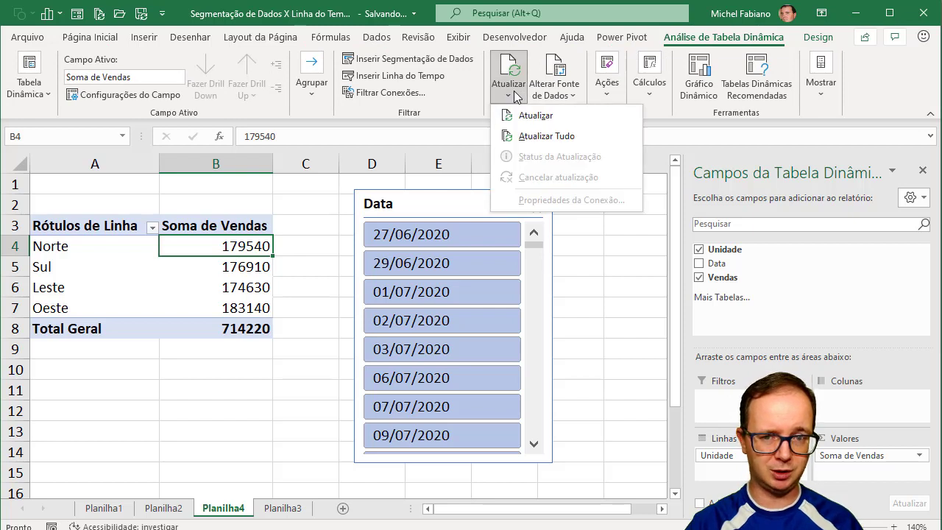
click(529, 140)
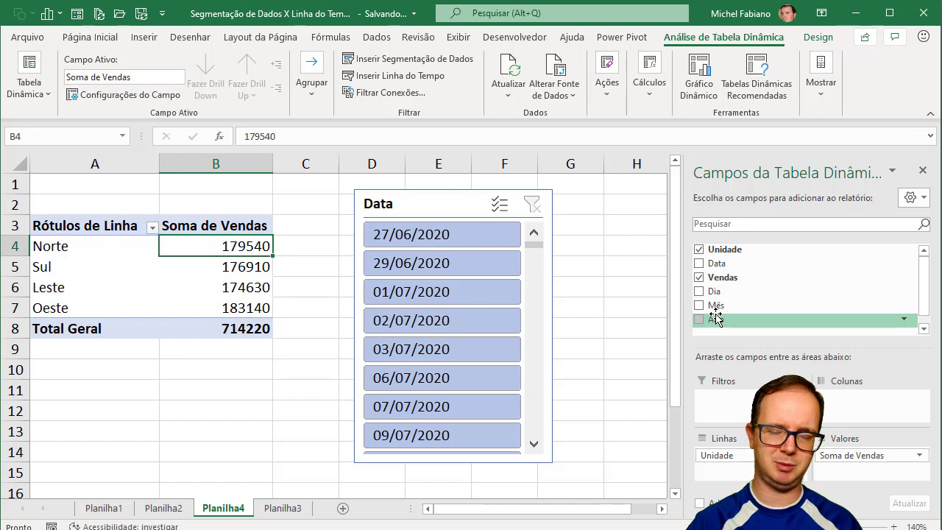
mouse_move(434, 203)
mouse_down()
mouse_move(260, 369)
mouse_move(184, 374)
mouse_up()
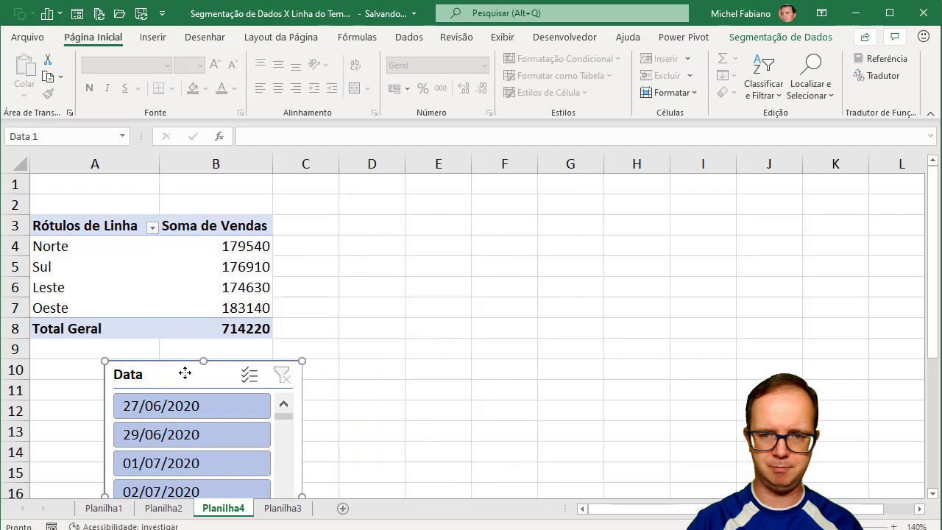
Insert slicers for the Dia, Mês and Ano fields
click(790, 38)
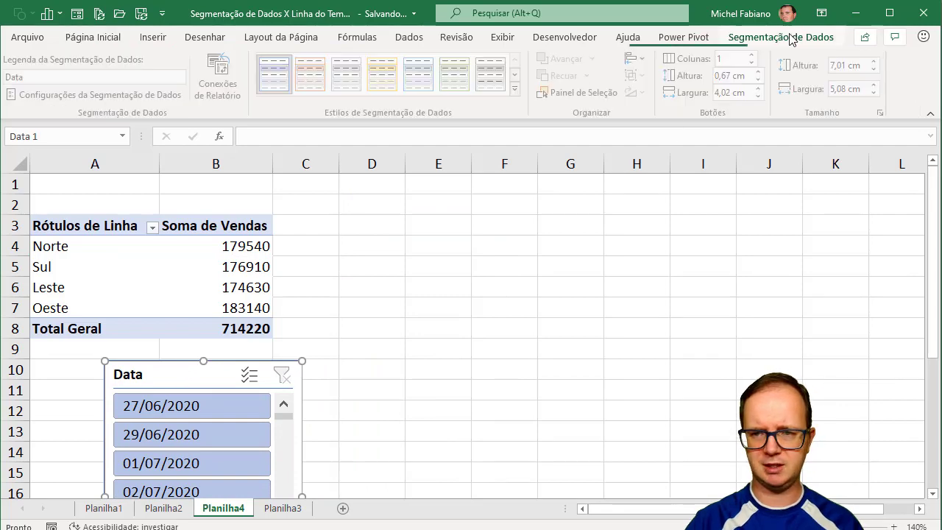
click(246, 246)
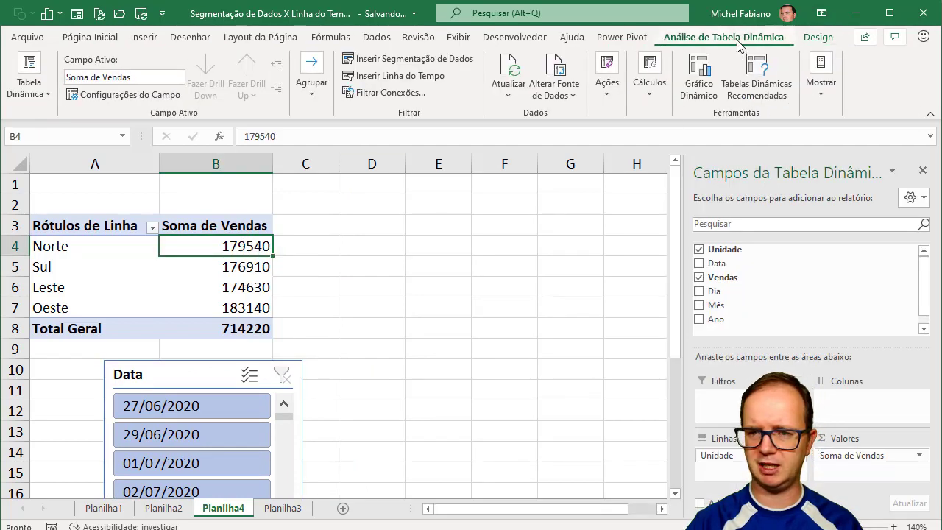
click(438, 64)
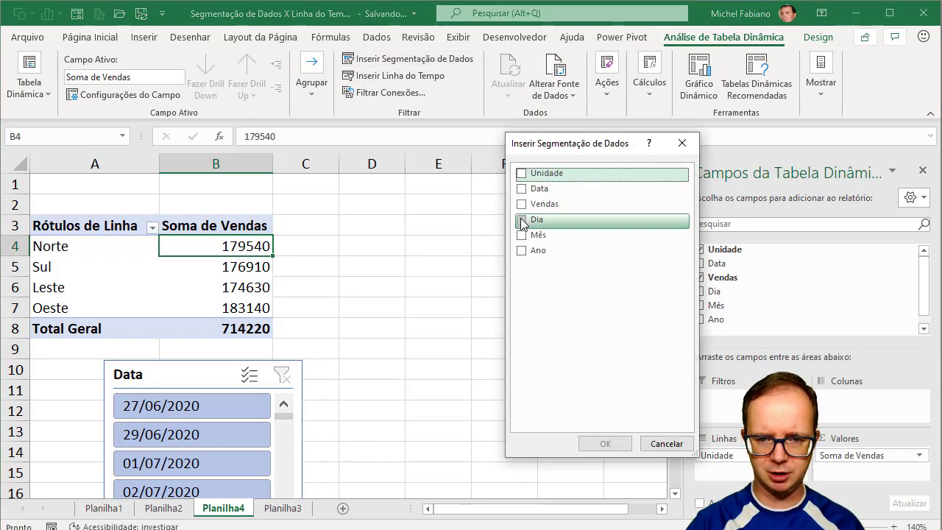
click(522, 220)
click(521, 235)
click(523, 251)
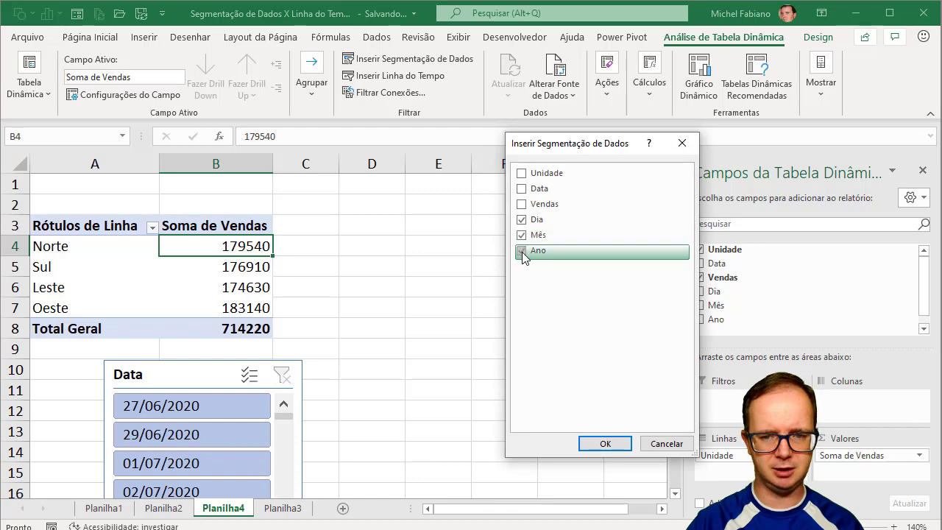
click(602, 444)
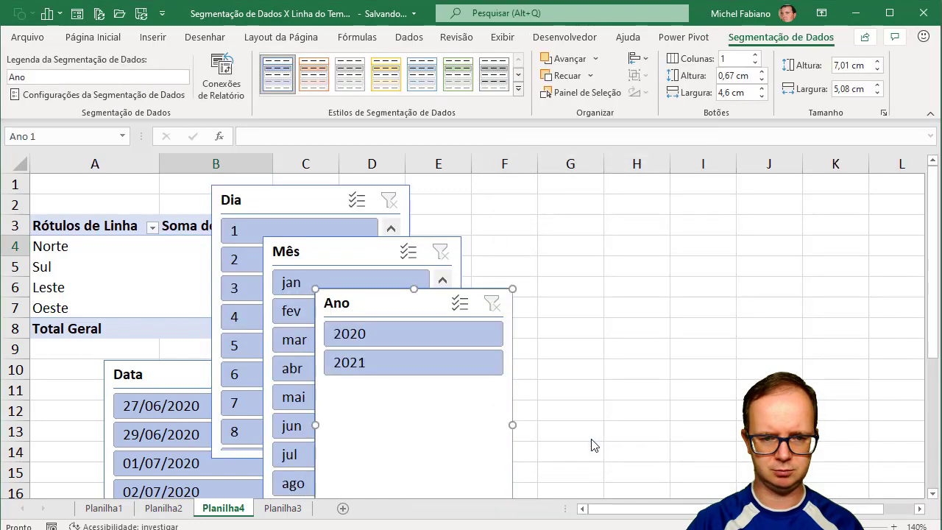
Line up the Dia, Mês and Ano slicers in a row, narrow Ano, and select Dia 1
drag(361, 253, 536, 208)
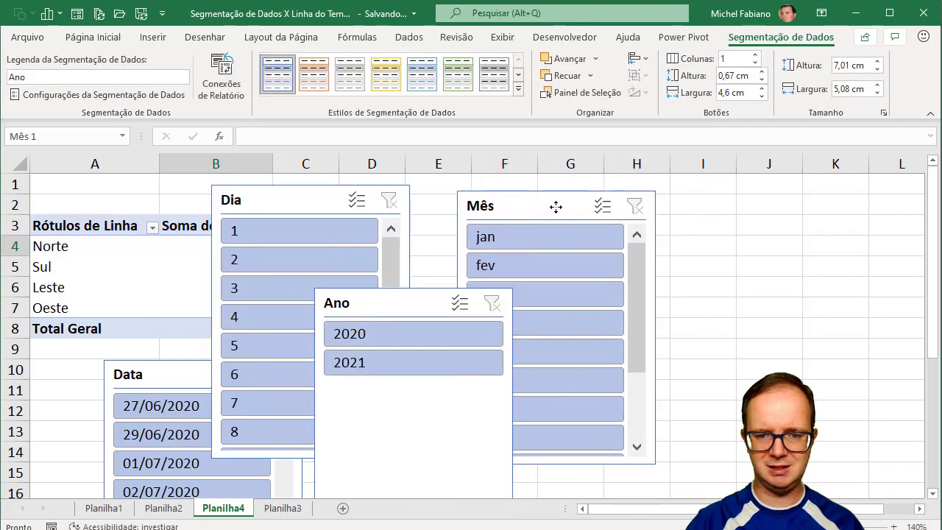
mouse_move(406, 291)
mouse_down()
mouse_move(788, 222)
mouse_move(805, 183)
mouse_up()
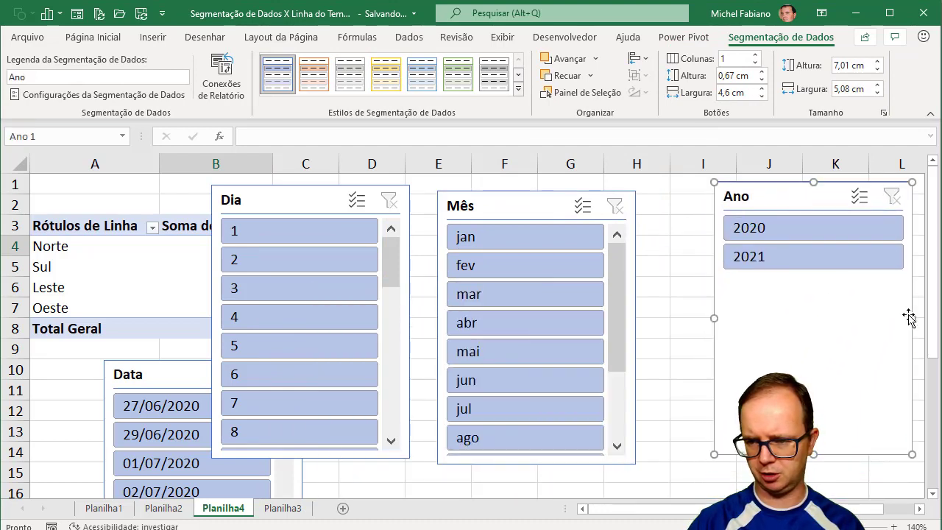
drag(912, 316, 838, 316)
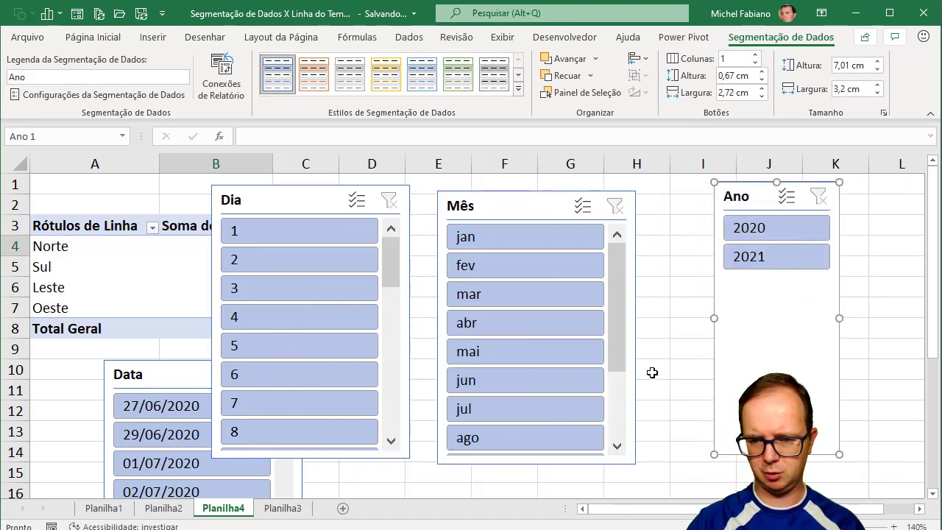
drag(505, 205, 570, 197)
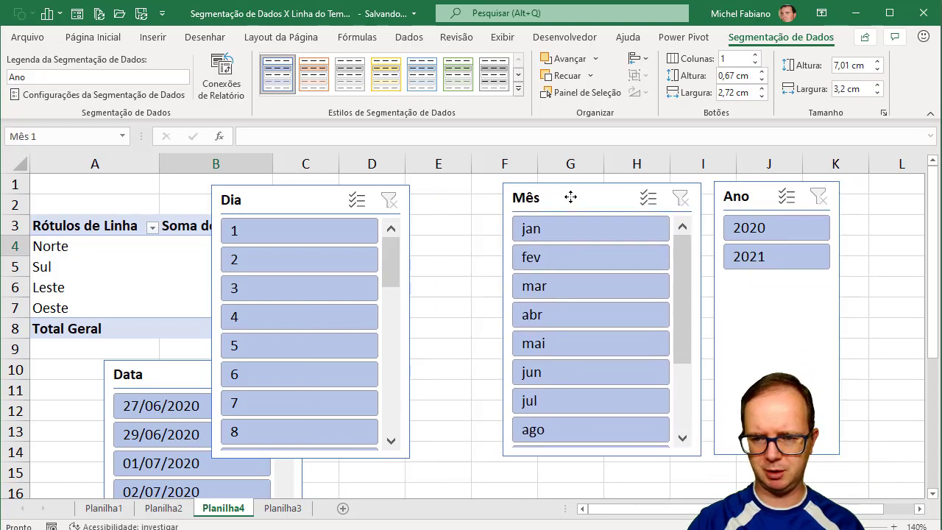
drag(273, 200, 361, 200)
drag(358, 200, 358, 199)
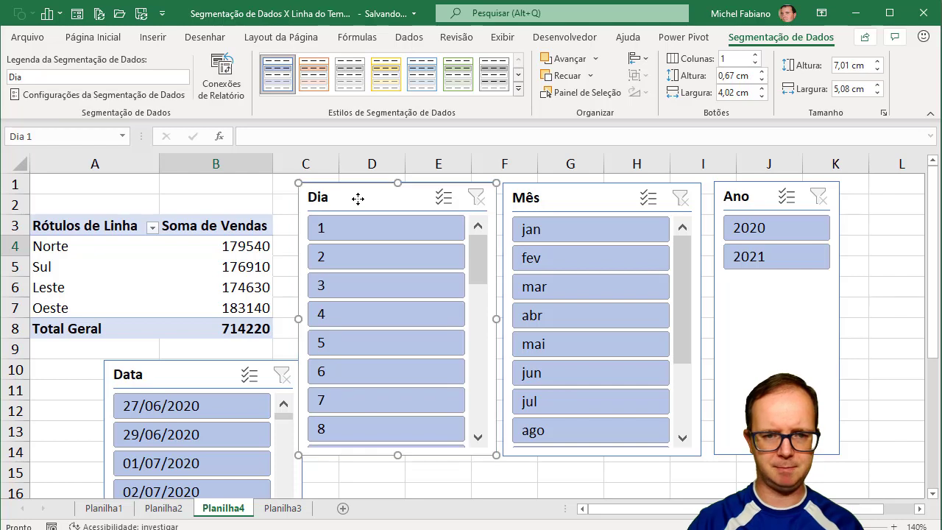
click(354, 228)
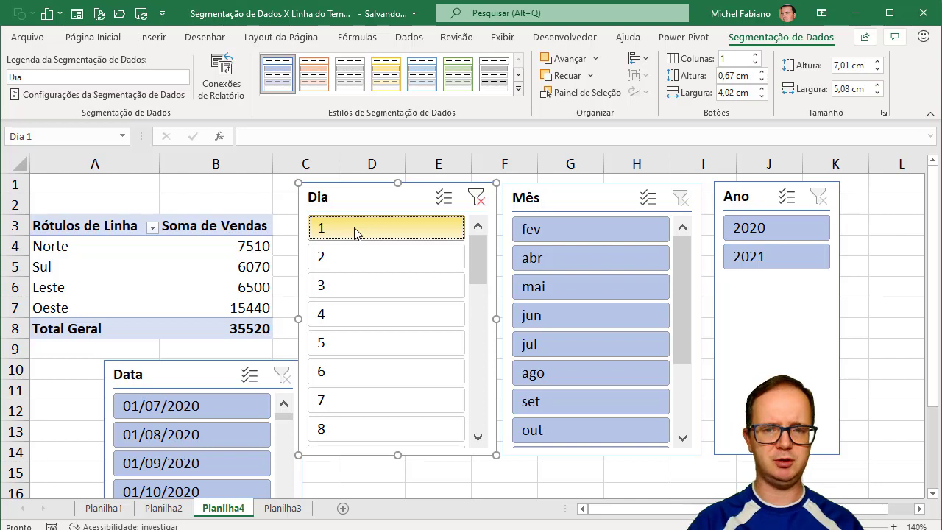
click(558, 257)
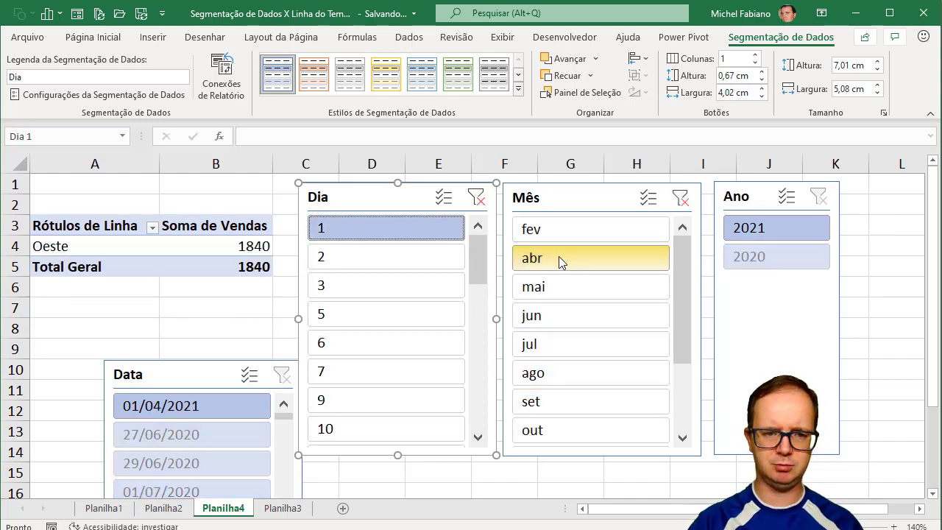
click(804, 231)
click(780, 254)
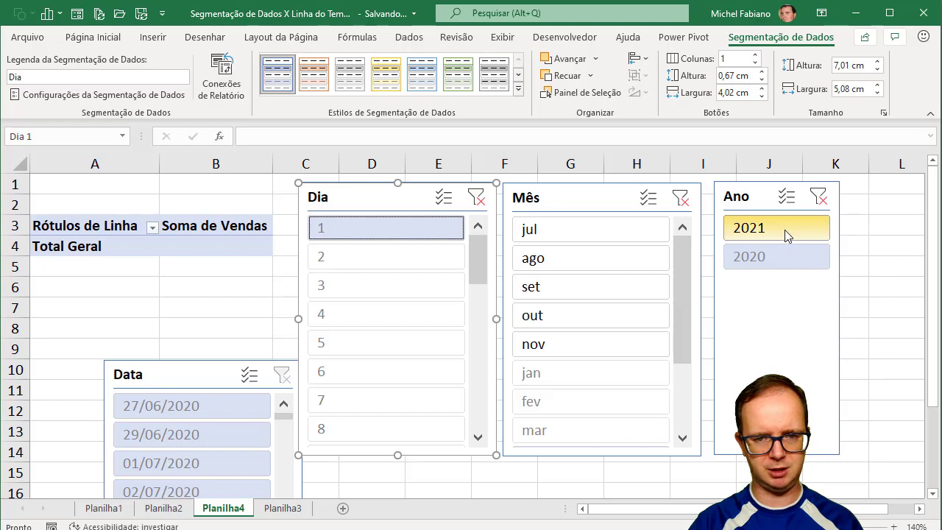
click(819, 198)
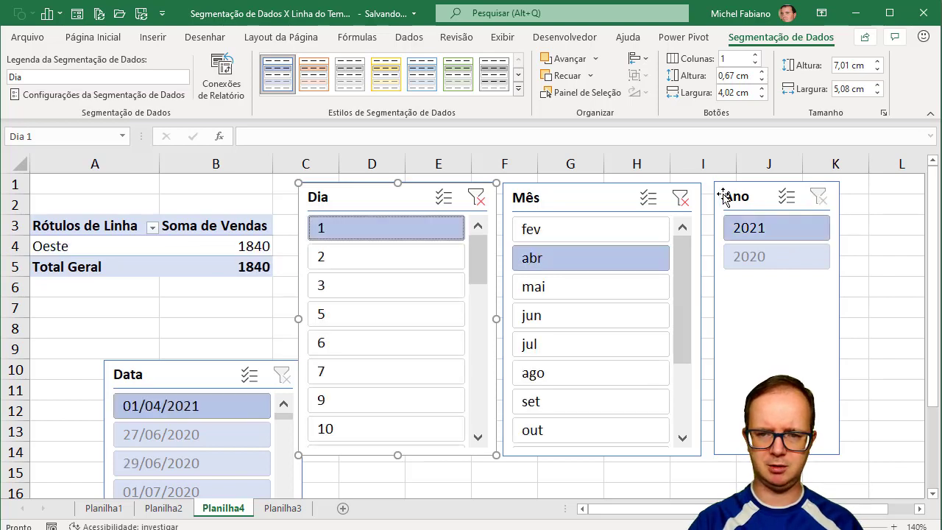
click(678, 197)
click(475, 197)
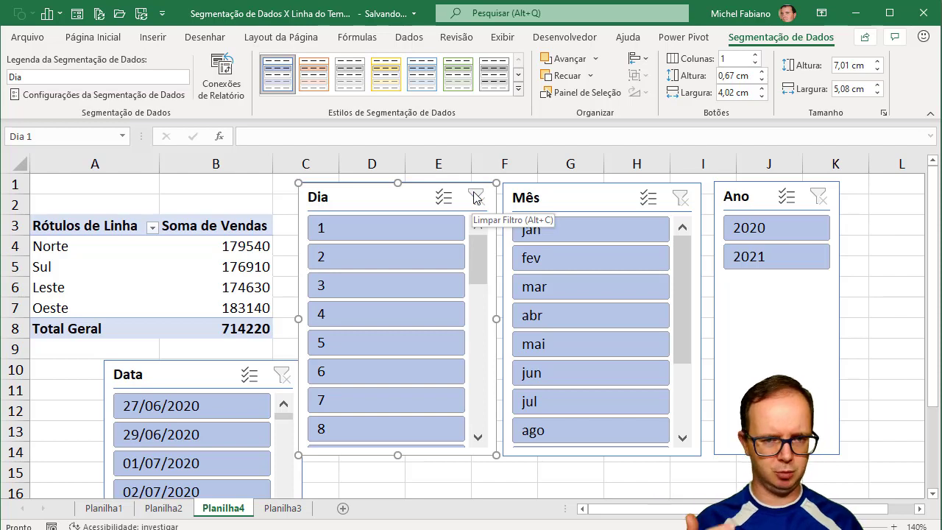
click(380, 310)
click(537, 290)
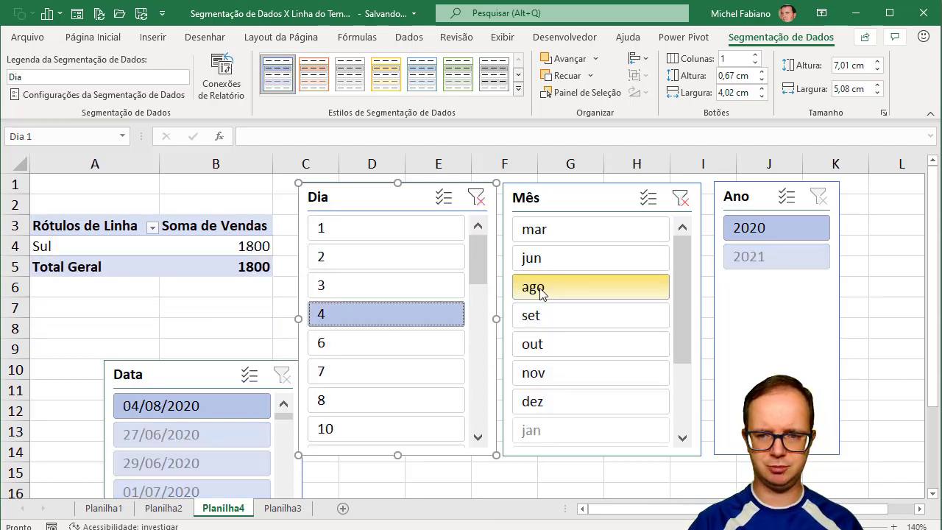
click(774, 231)
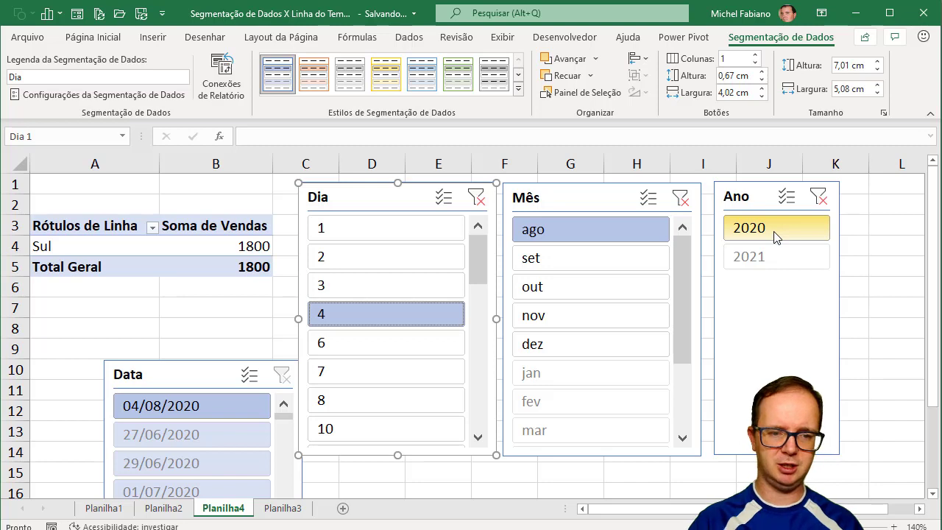
click(476, 199)
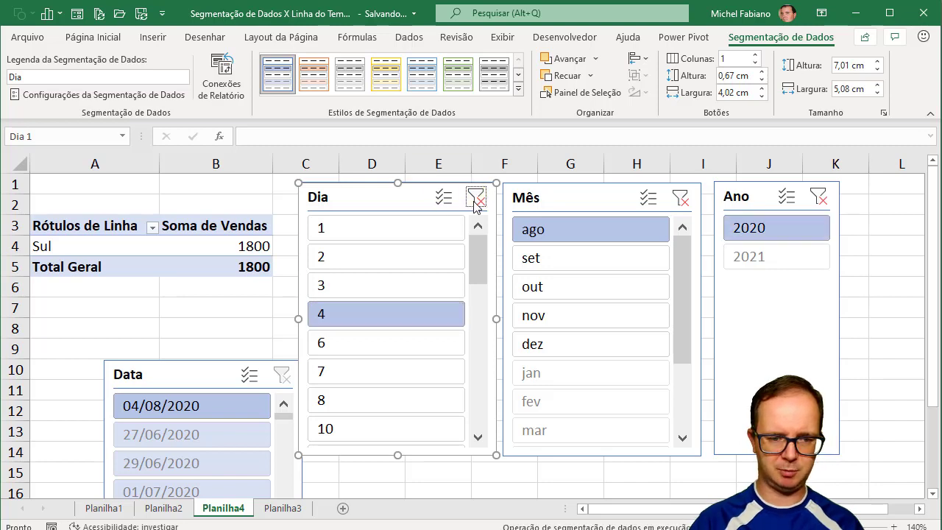
click(680, 197)
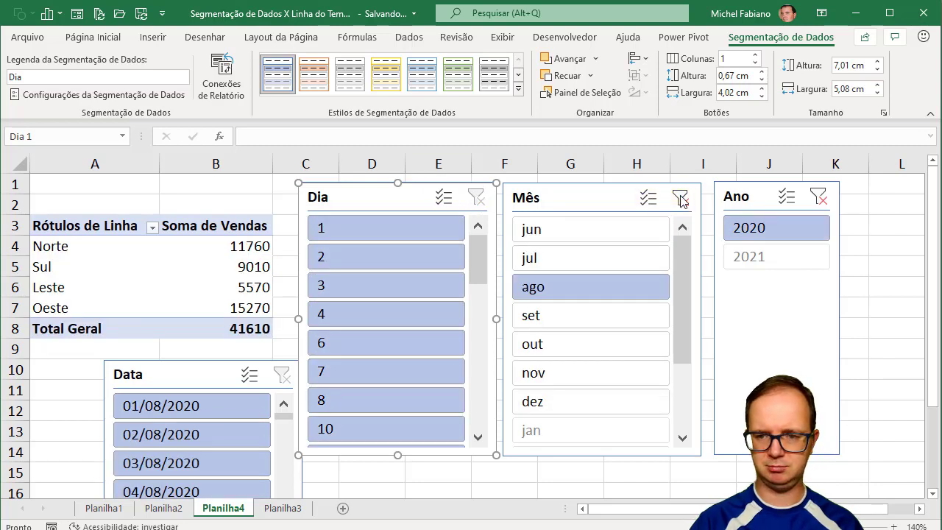
click(819, 199)
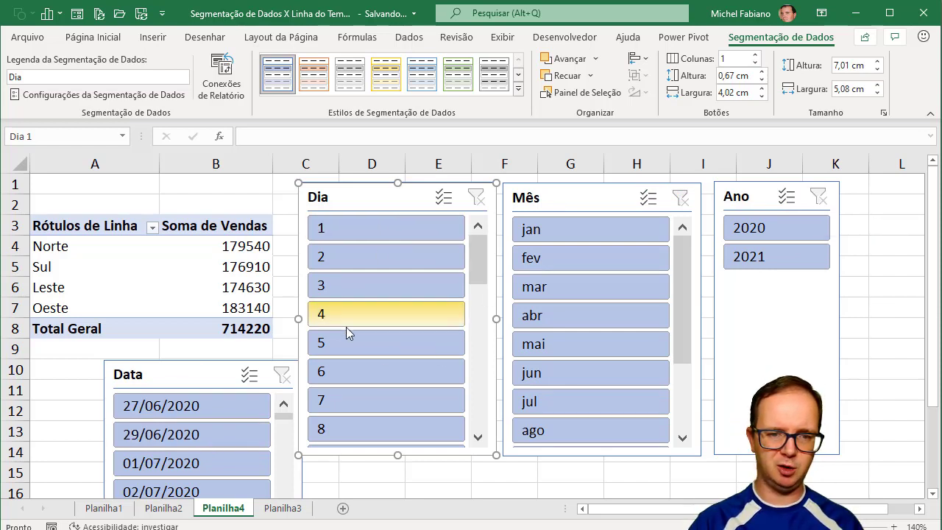
Try the jan, 2021 and day 3 filters, then clear the day and month filters
click(591, 240)
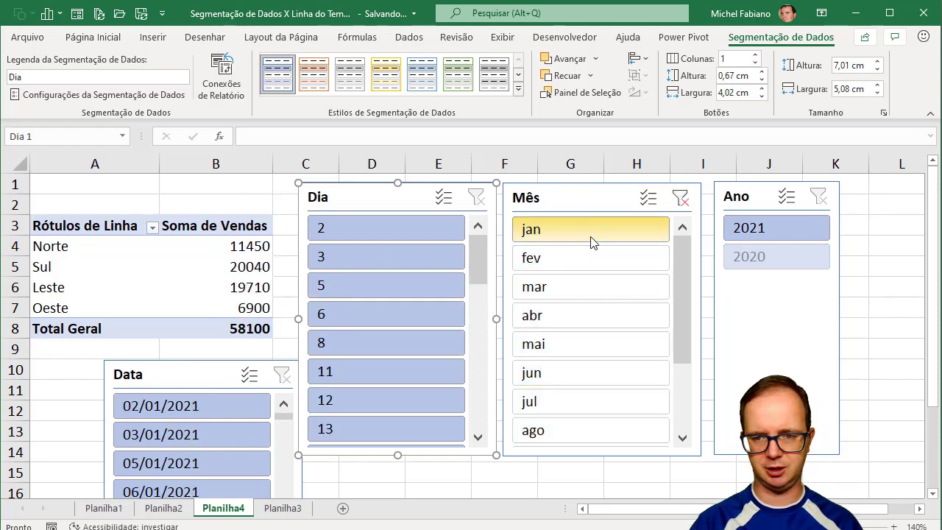
click(762, 232)
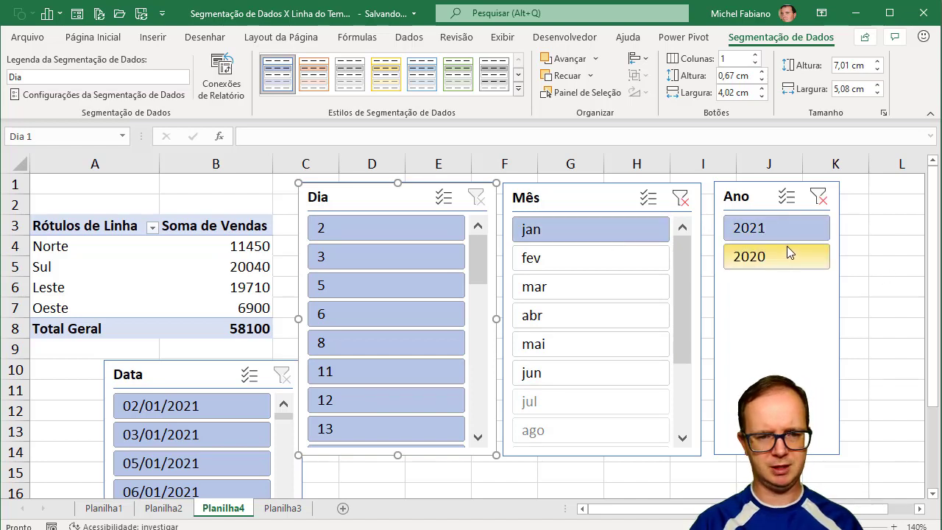
click(393, 263)
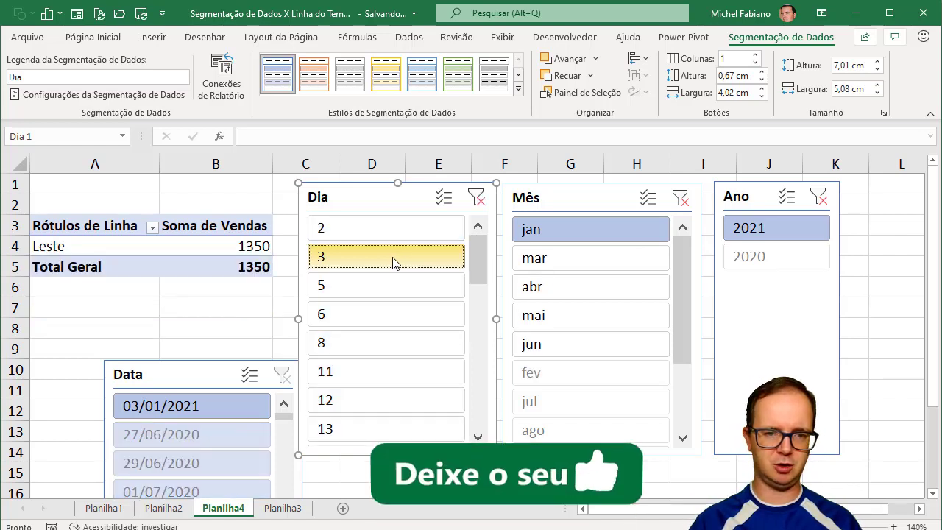
click(473, 199)
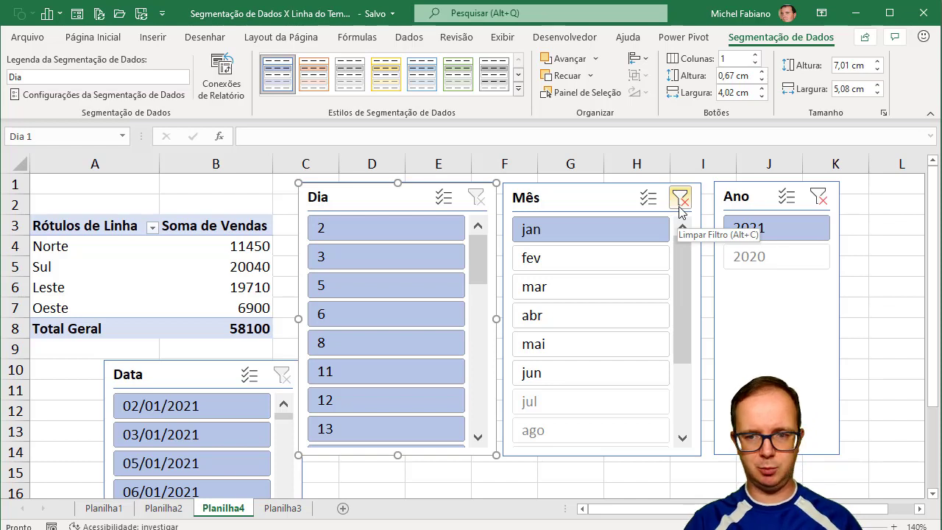
click(679, 207)
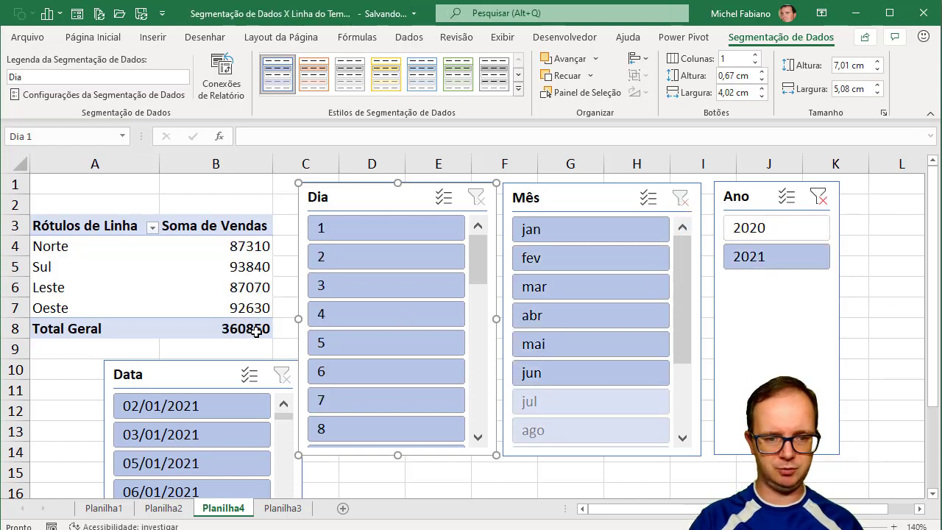
Filter to Ano 2020, Mês ago and Dia 4, leaving only Sul at 1800
click(750, 230)
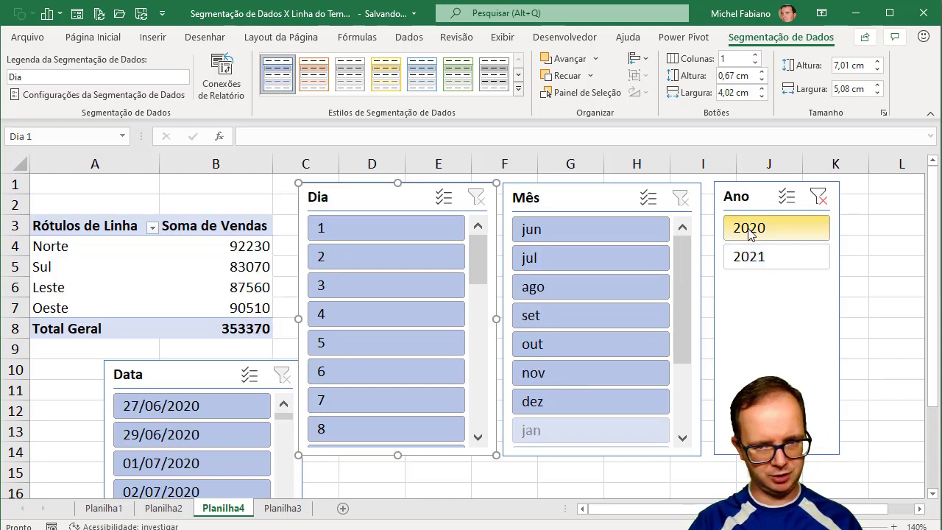
click(568, 289)
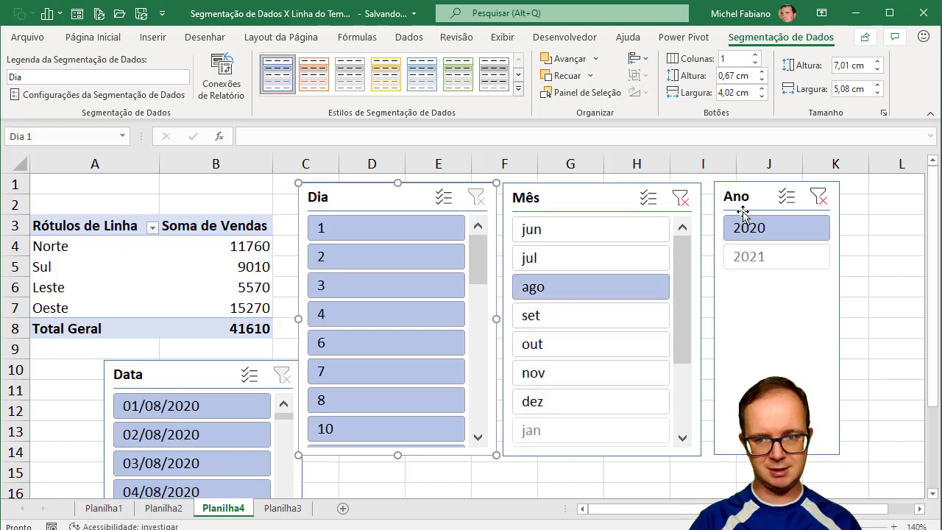
click(366, 318)
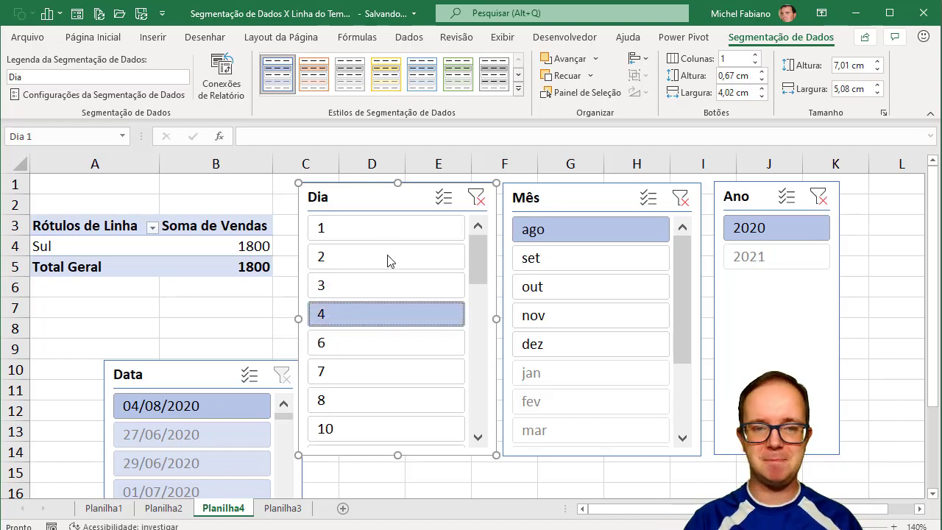
Clear the Dia, Mês and Ano slicer filters so the pivot totals 714220 again
click(476, 197)
click(680, 197)
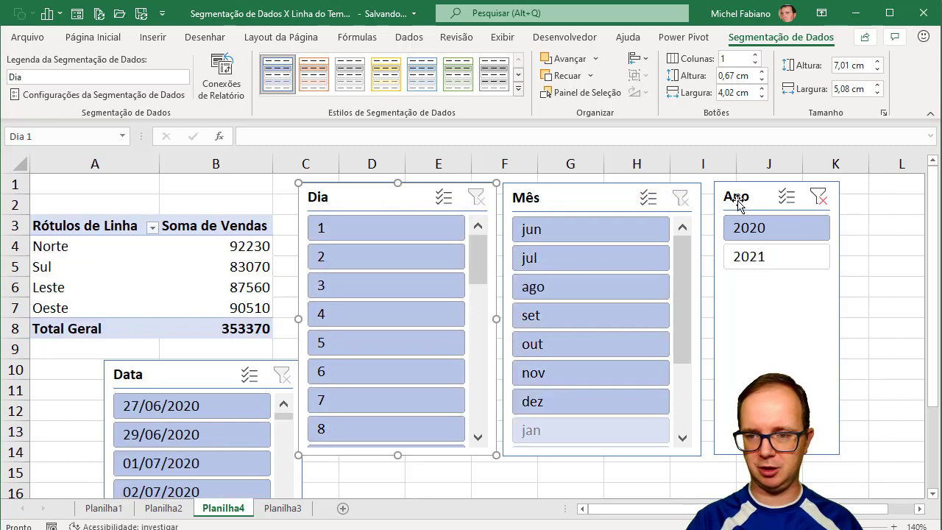
click(821, 202)
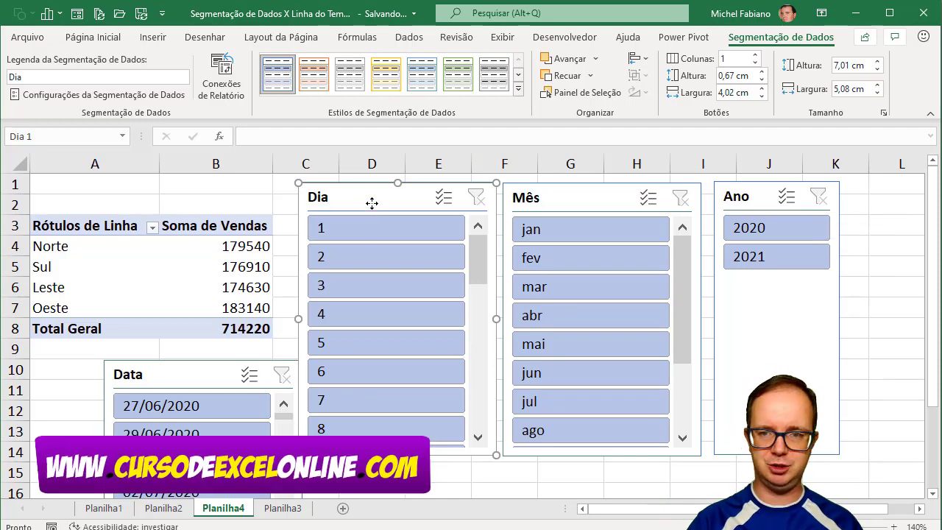
Set the Dia slicer to 7 columns and widen it so the day numbers show
click(732, 59)
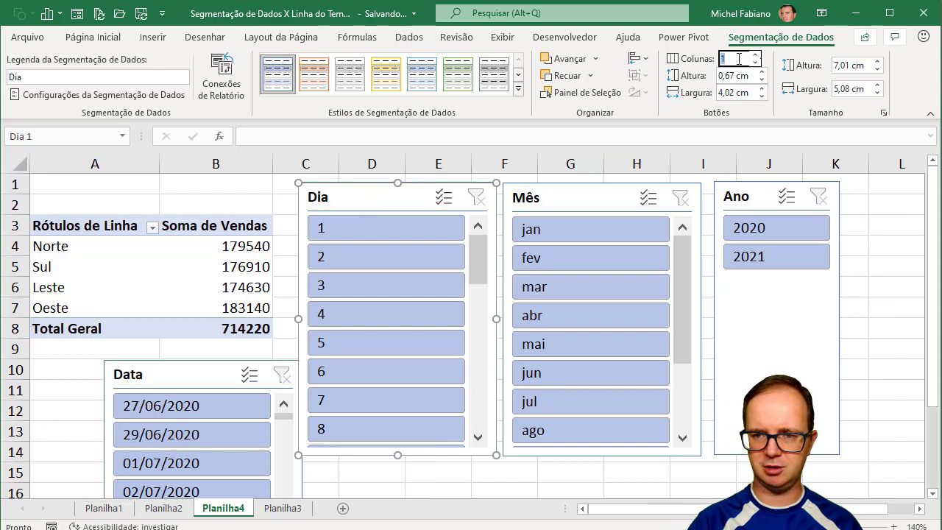
text(7)
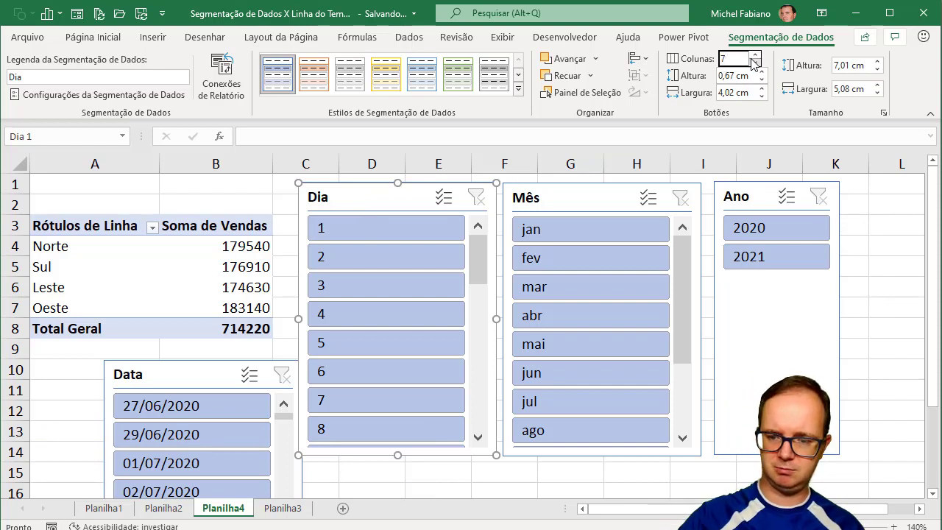
key(Return)
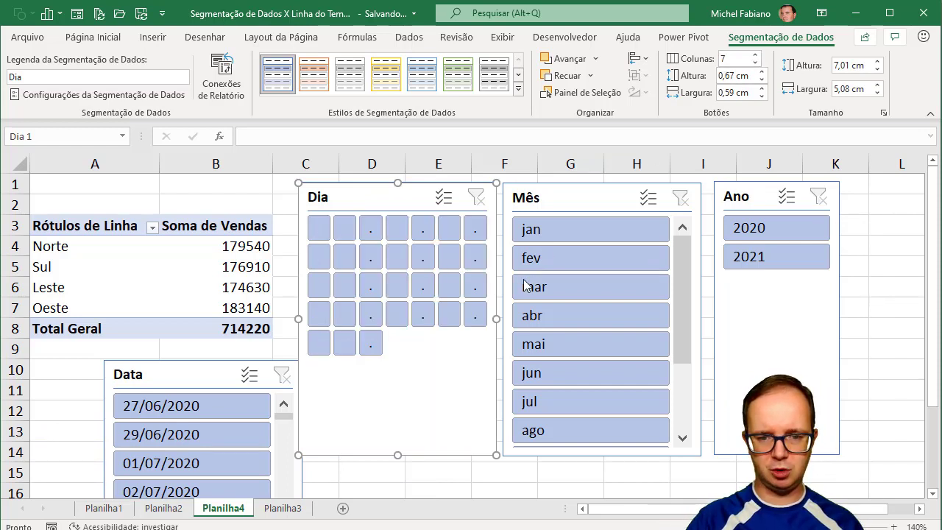
drag(498, 320, 607, 321)
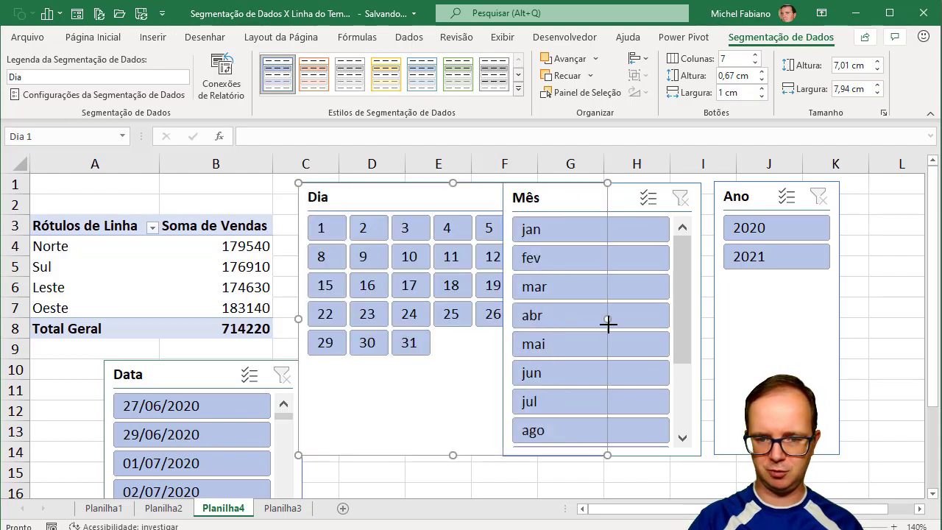
Move the Mês slicer beside the Dia slicer and shorten Dia to fit its day grid
scroll(607, 321, down, 1)
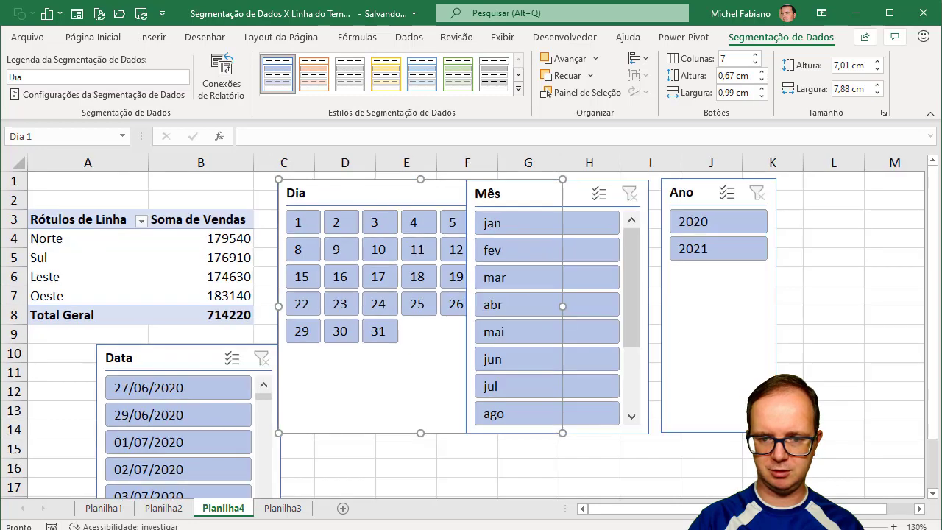
scroll(608, 322, down, 1)
click(530, 192)
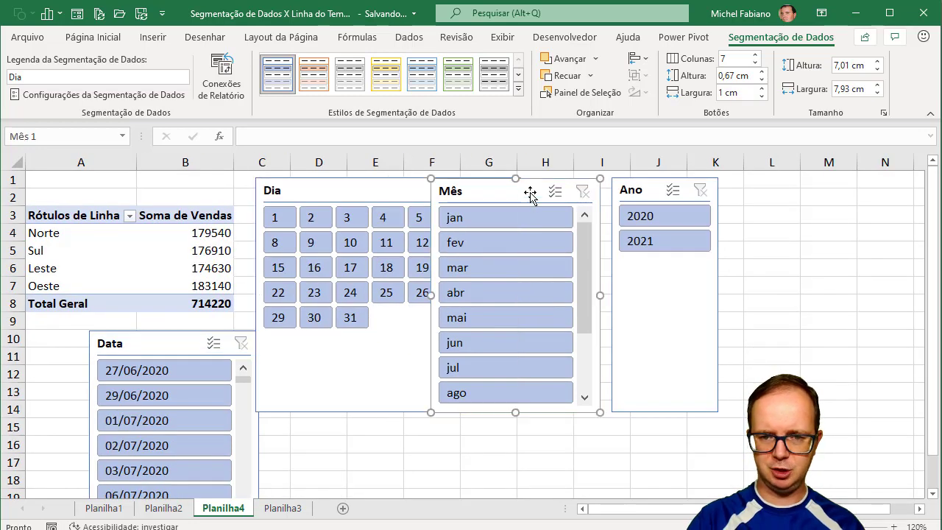
mouse_move(530, 193)
mouse_down()
mouse_move(740, 194)
mouse_move(732, 190)
mouse_up()
click(707, 305)
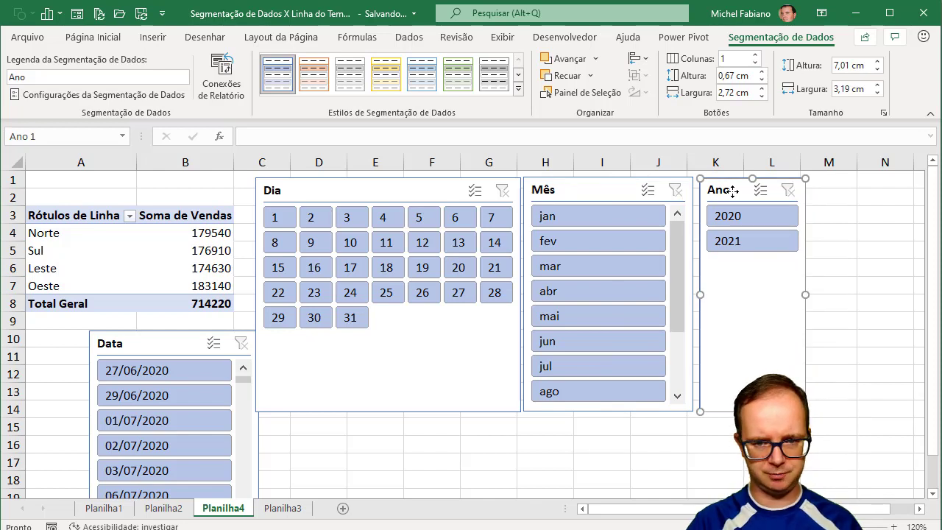
click(358, 387)
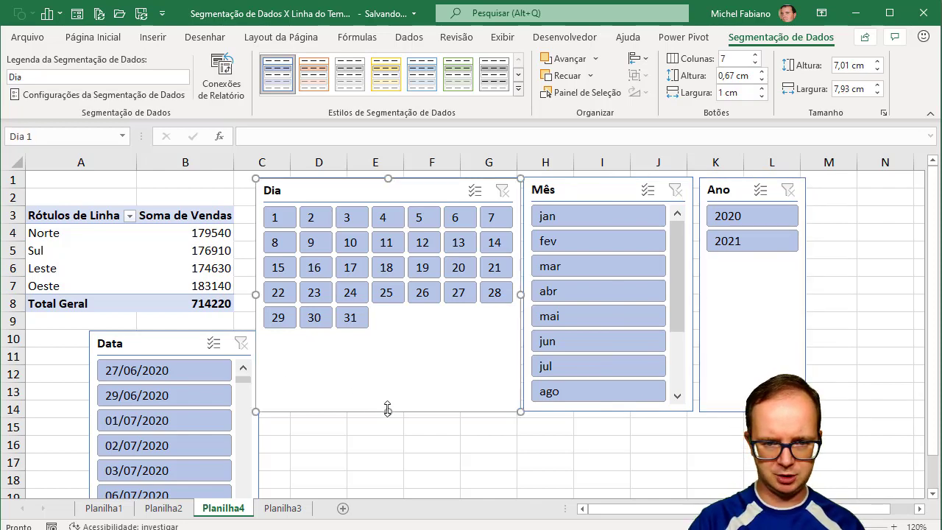
drag(388, 409, 393, 342)
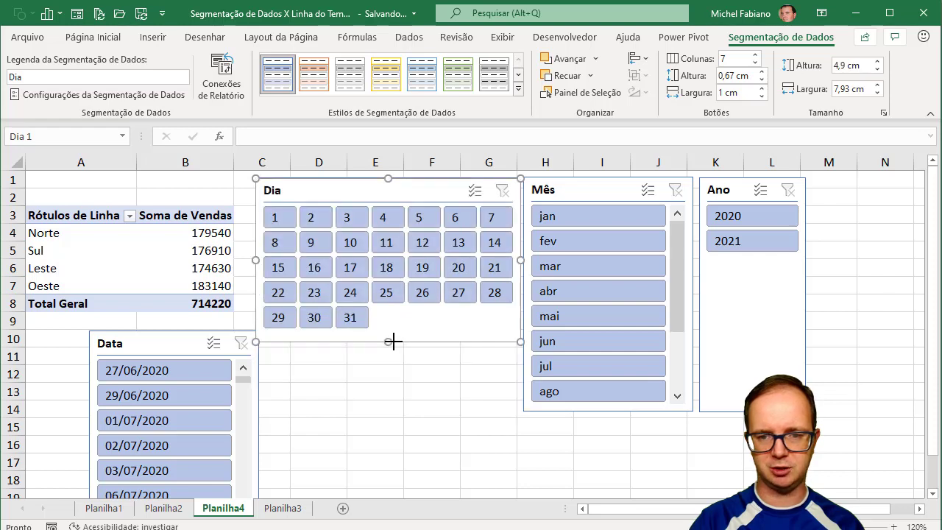
click(599, 189)
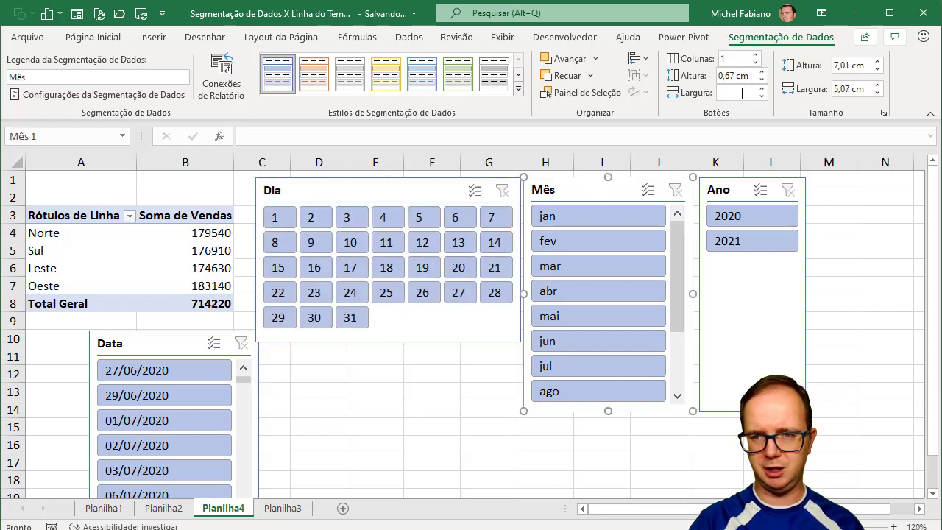
Set the Mês slicer to 6 columns and move the Ano slicer out of the way
click(739, 59)
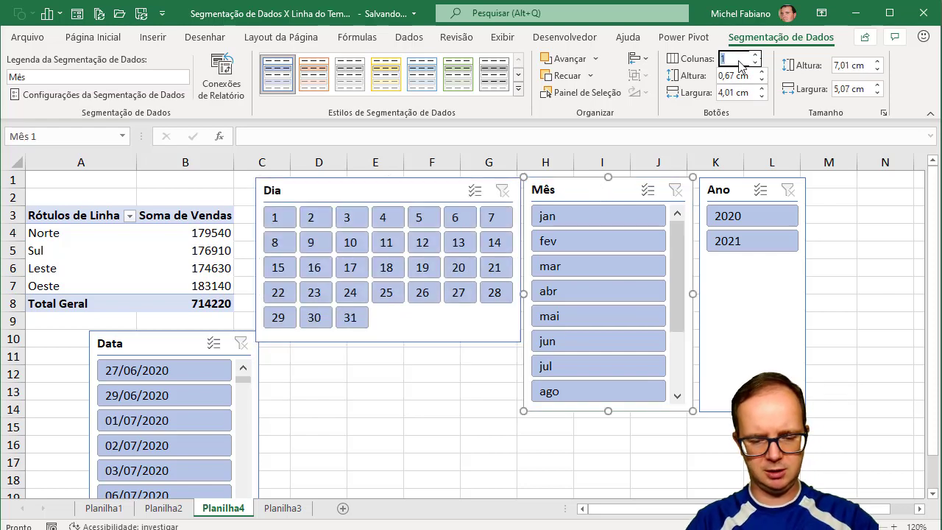
text(6)
key(Return)
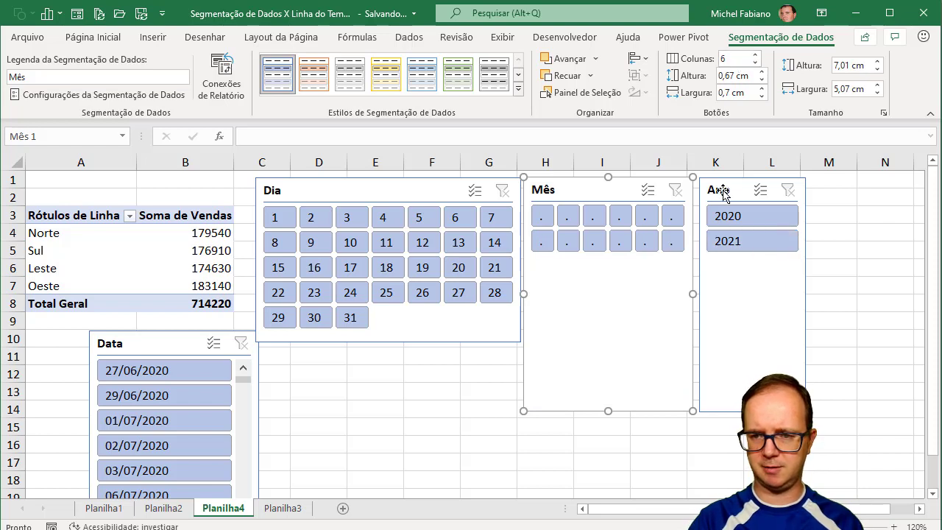
drag(728, 187, 767, 283)
Resize the Mês slicer to a two-row jan–dez grid and place Ano beneath it
click(574, 193)
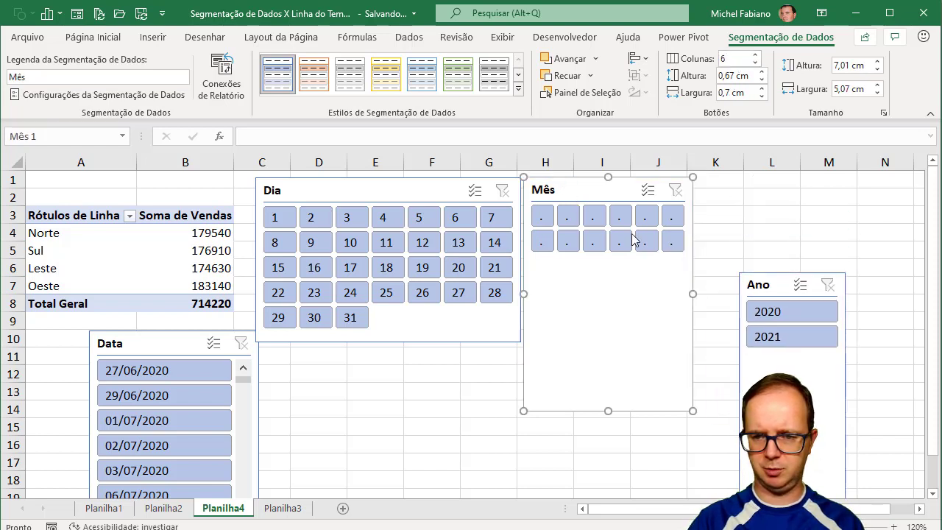
drag(690, 293, 740, 293)
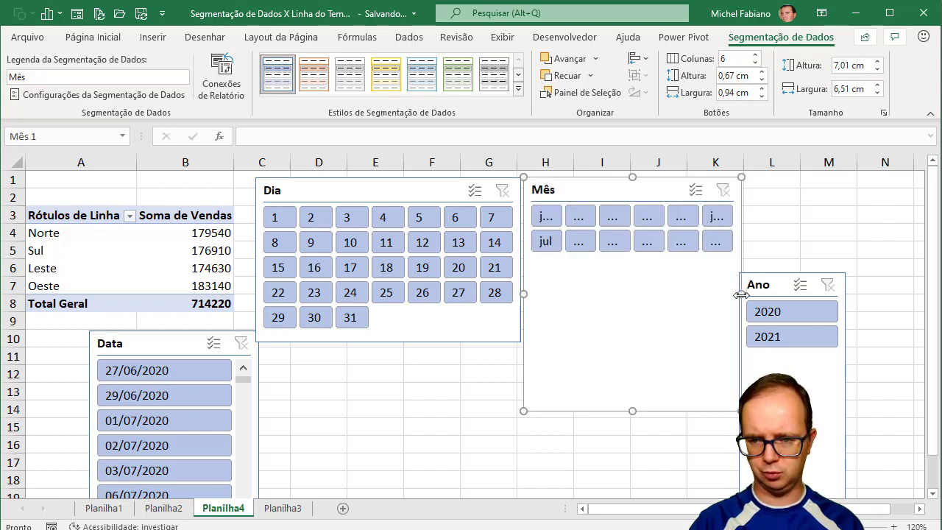
drag(741, 293, 798, 294)
drag(659, 410, 684, 265)
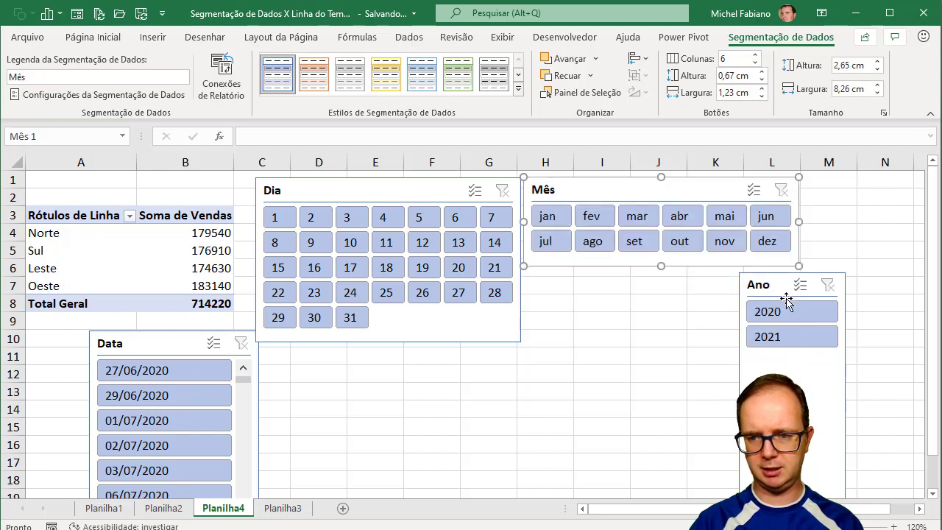
drag(775, 289, 560, 282)
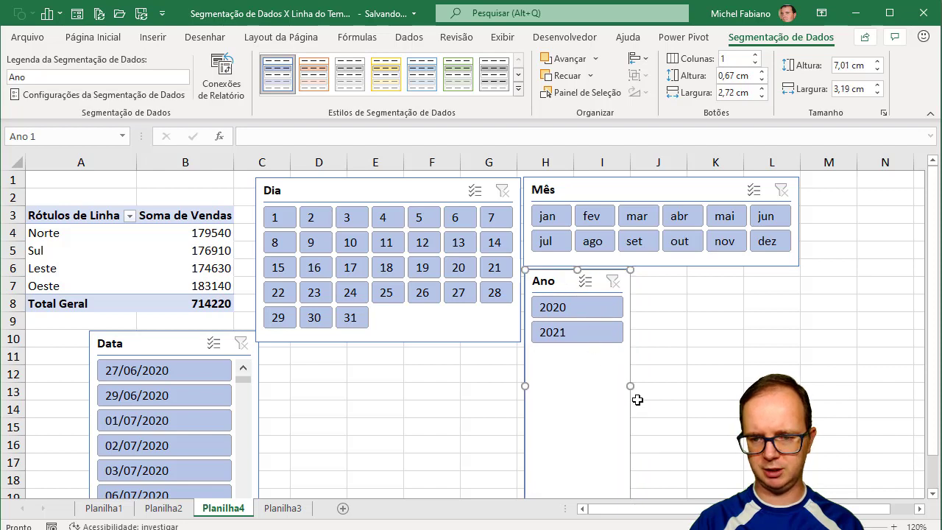
Widen the Ano slicer to match Mês and adjust its height so 2021 shows
drag(632, 385, 801, 370)
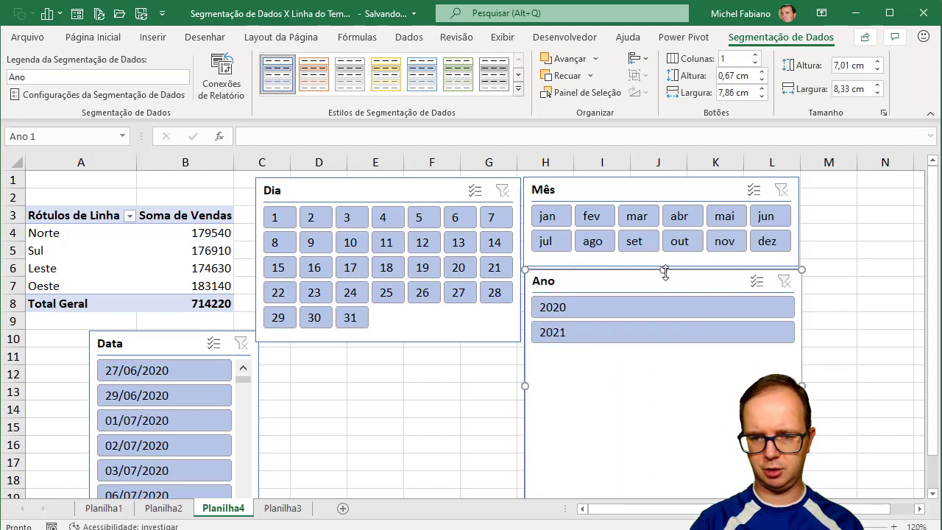
mouse_move(665, 270)
mouse_down()
mouse_move(681, 421)
mouse_move(693, 333)
mouse_move(685, 288)
mouse_up()
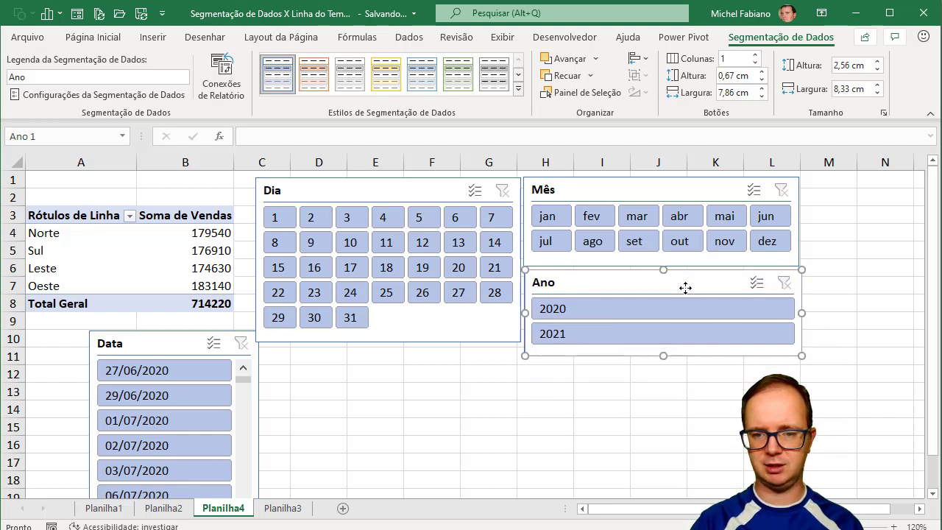
drag(663, 355, 661, 342)
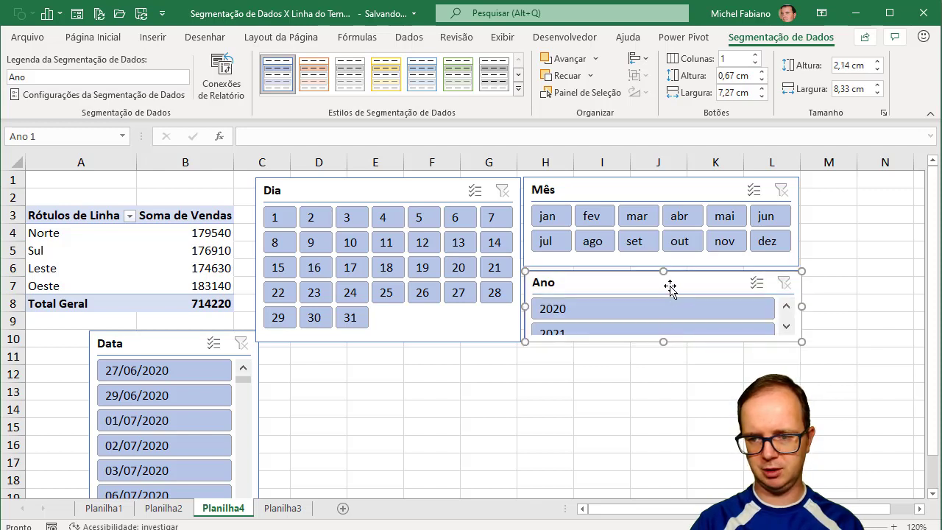
drag(662, 269, 662, 265)
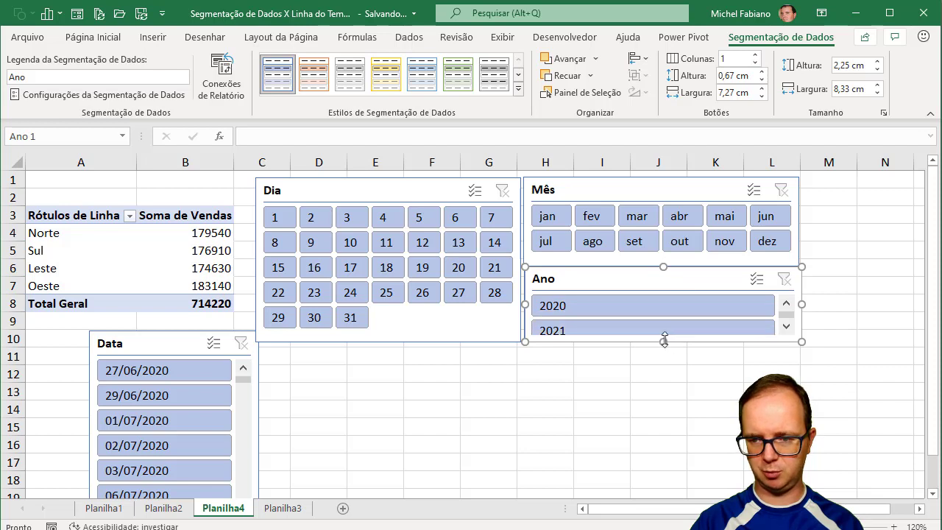
drag(664, 340, 663, 347)
drag(664, 347, 664, 351)
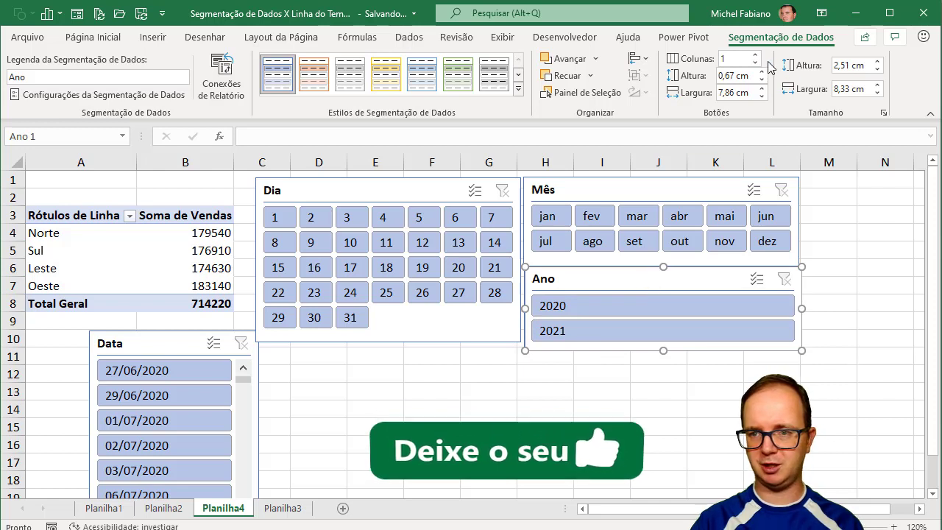
Lay out 2020 and 2021 side by side in 2 columns and trim the Ano slicer to one row
click(754, 55)
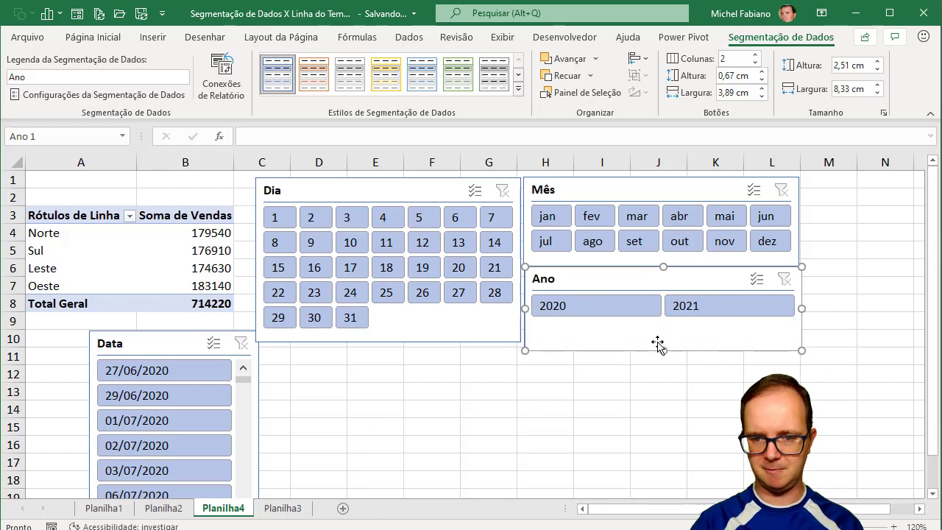
drag(662, 349, 661, 341)
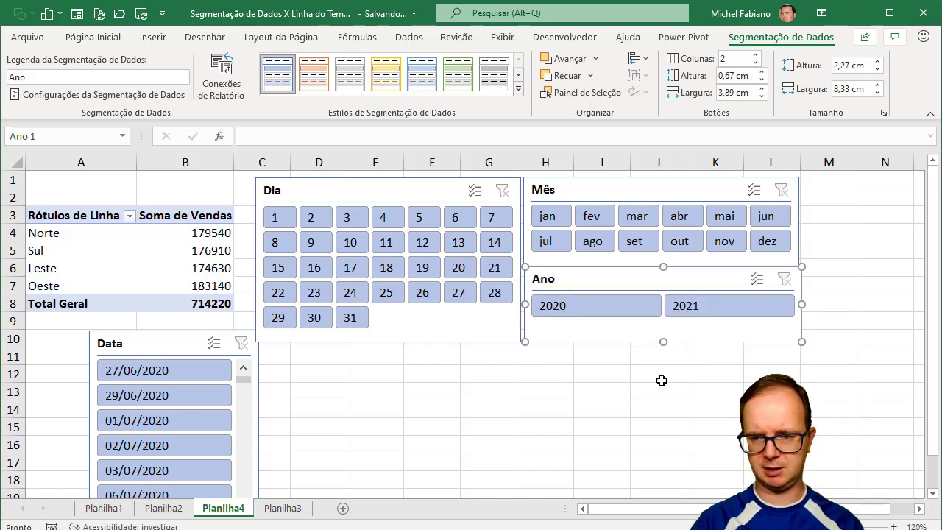
click(660, 377)
click(677, 271)
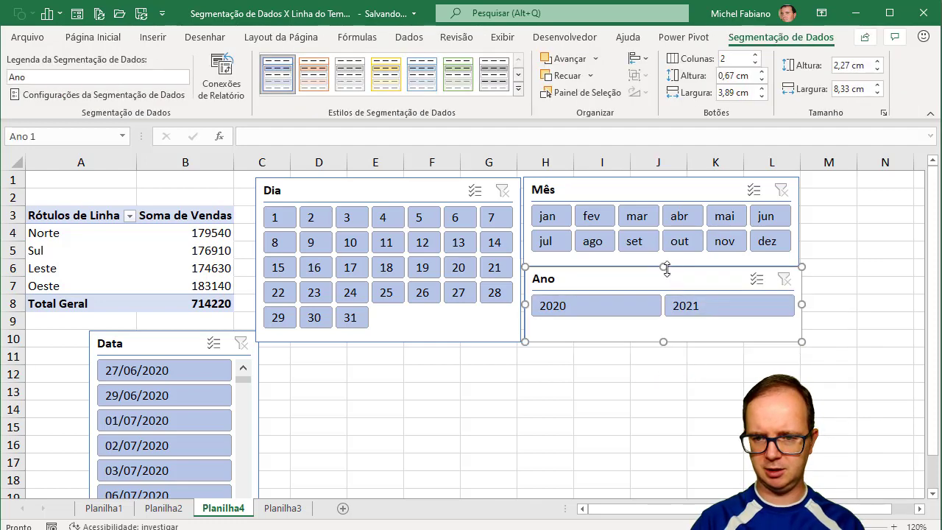
drag(664, 269, 671, 277)
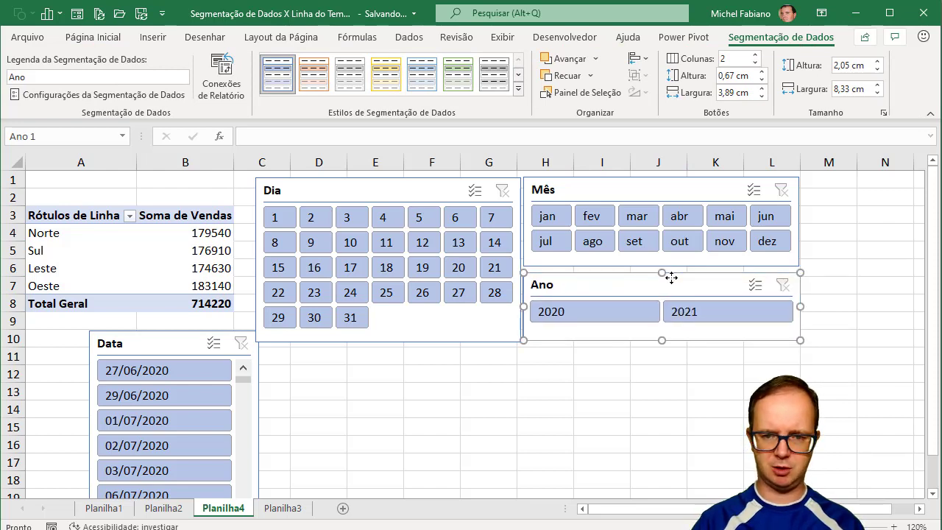
Delete the Data slicer and insert a clustered column pivot chart of Soma de Vendas by unit
click(142, 353)
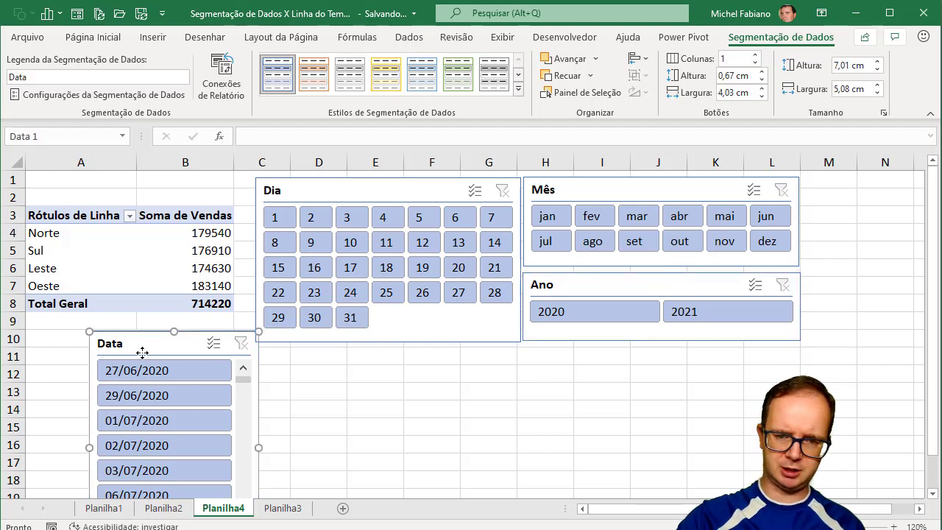
key(Delete)
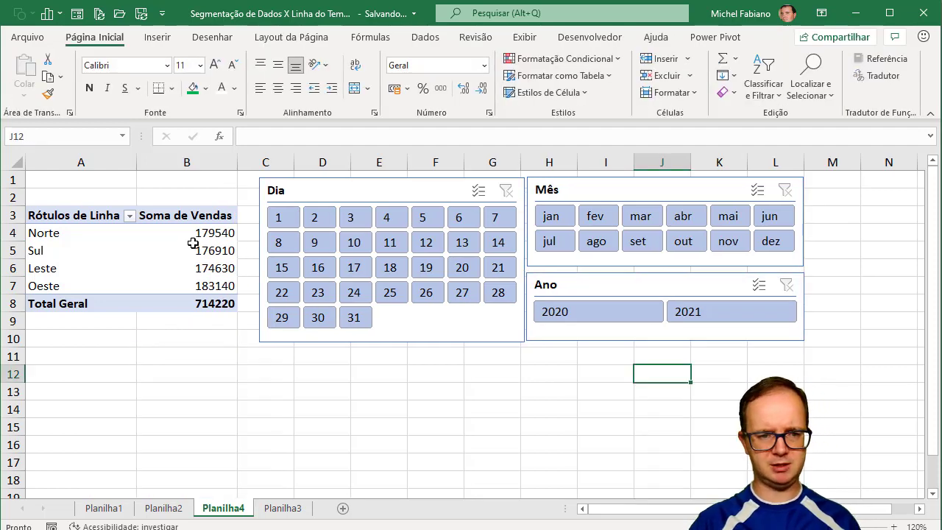
click(195, 233)
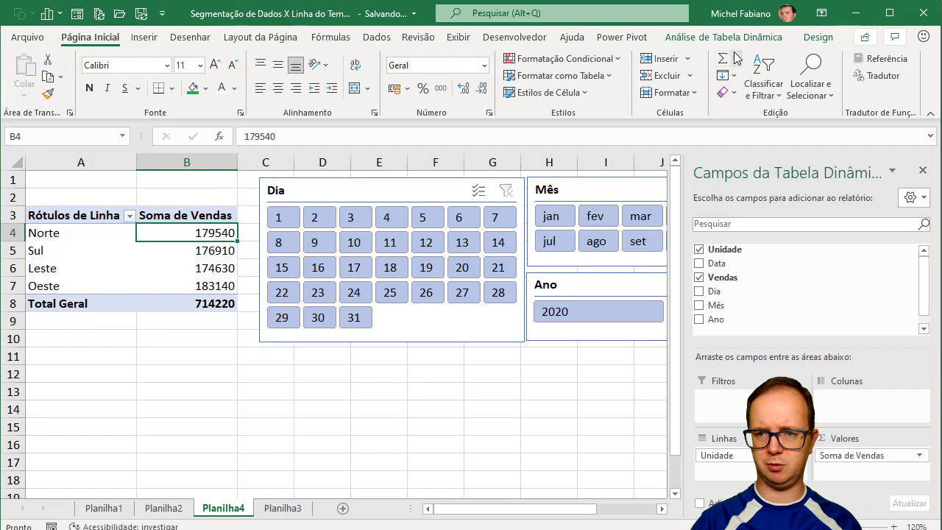
click(739, 37)
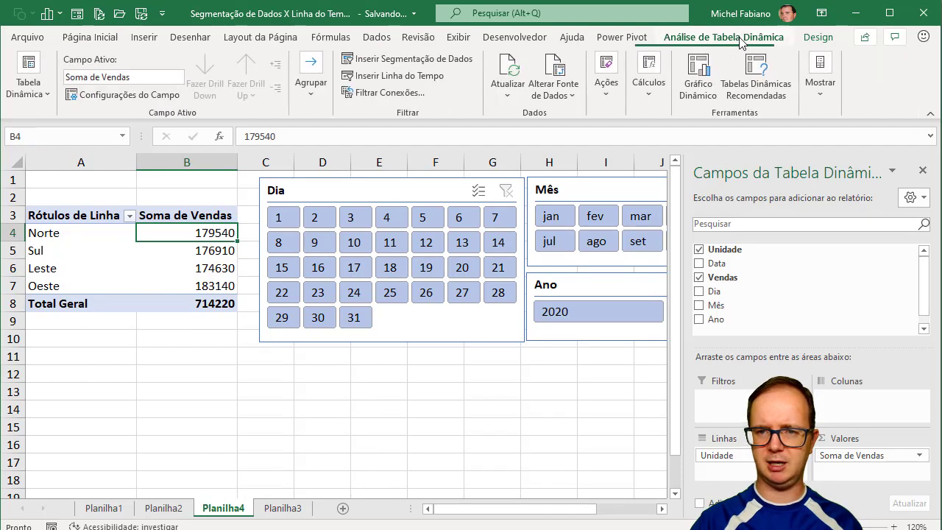
click(703, 77)
click(611, 471)
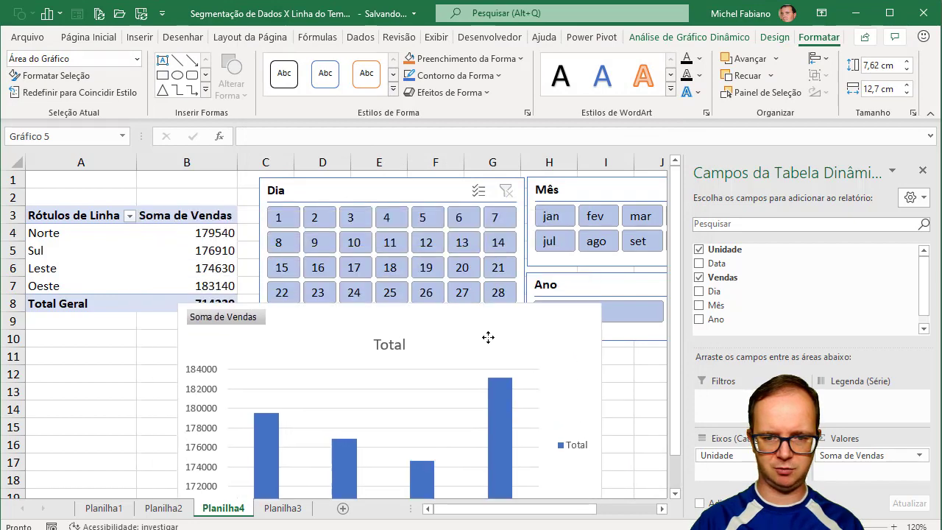
Close the field list and move the pivot chart beside the Mês and Ano slicers
drag(441, 230, 478, 382)
click(922, 171)
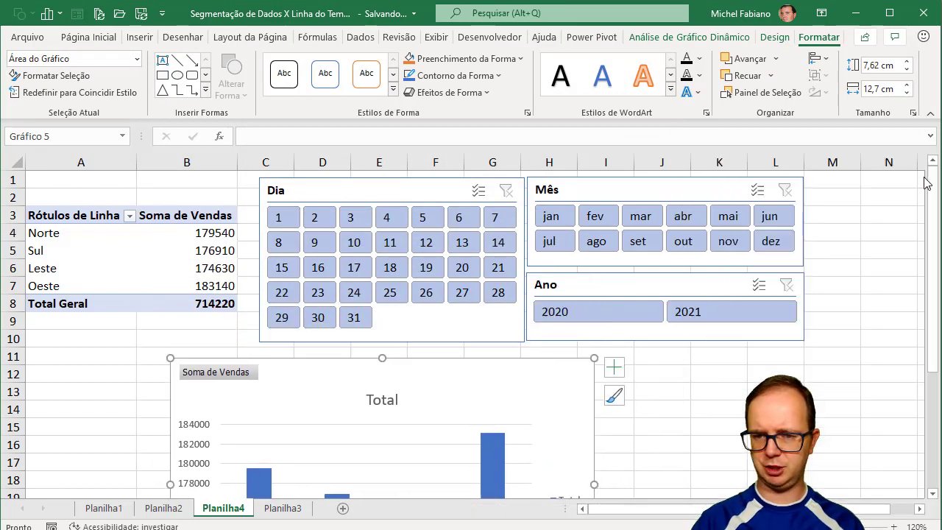
scroll(454, 334, down, 1)
scroll(454, 334, down, 2)
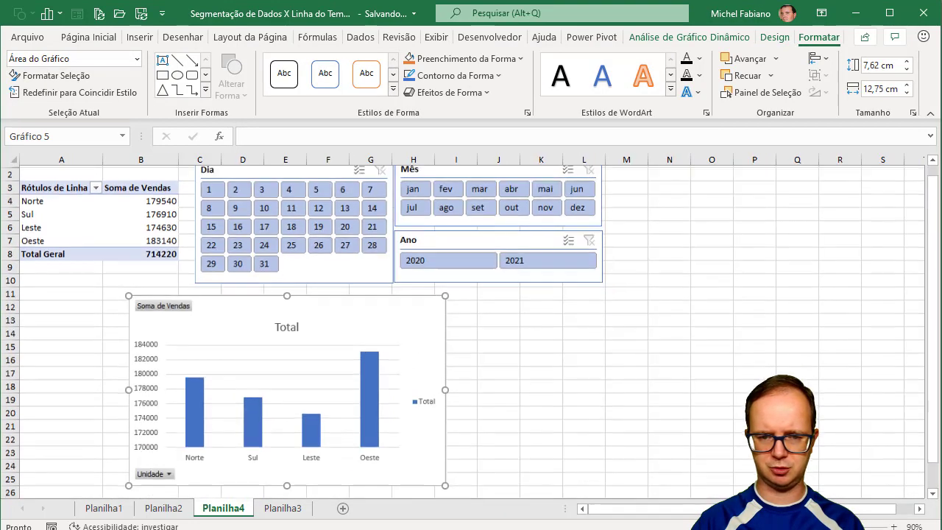
scroll(454, 334, down, 1)
drag(333, 315, 791, 198)
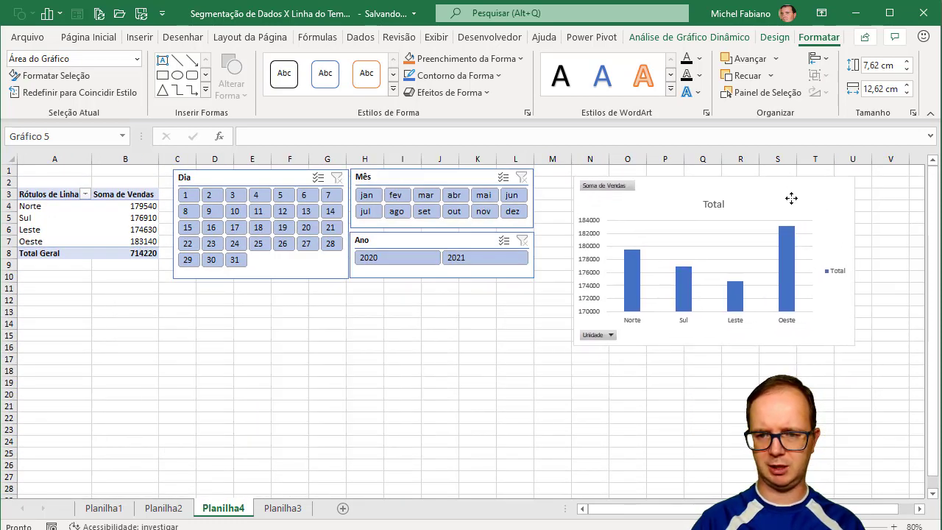
Filter to year 2021, then try months jun, mai, abr, mar, fev and jan
click(469, 258)
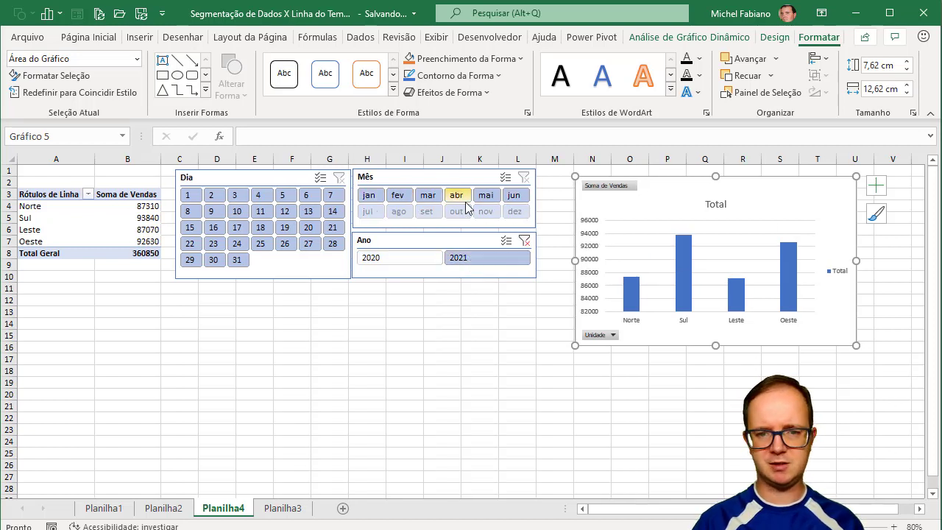
click(513, 197)
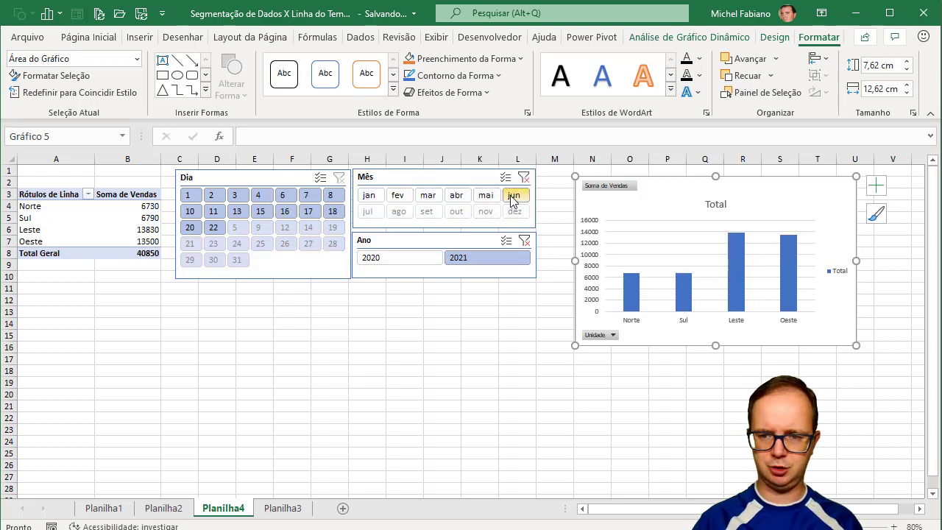
click(485, 195)
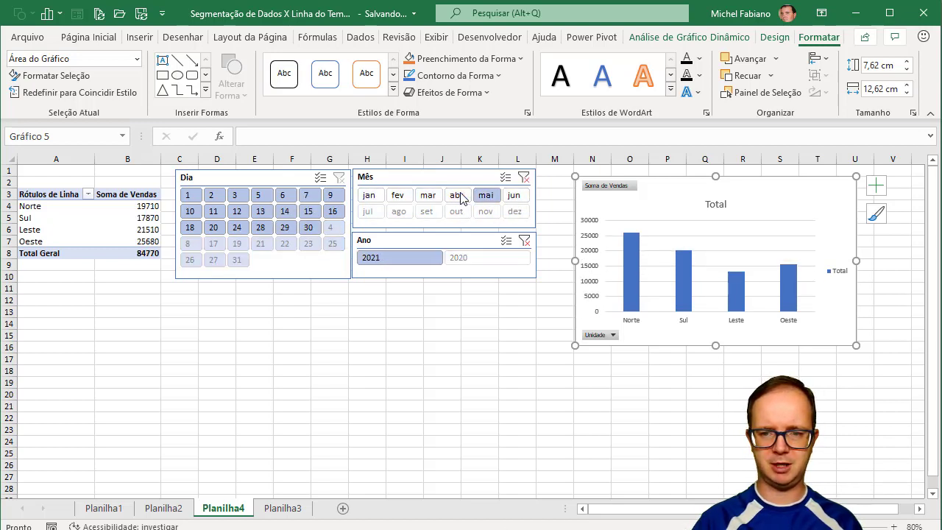
click(456, 195)
click(427, 195)
click(397, 195)
click(369, 195)
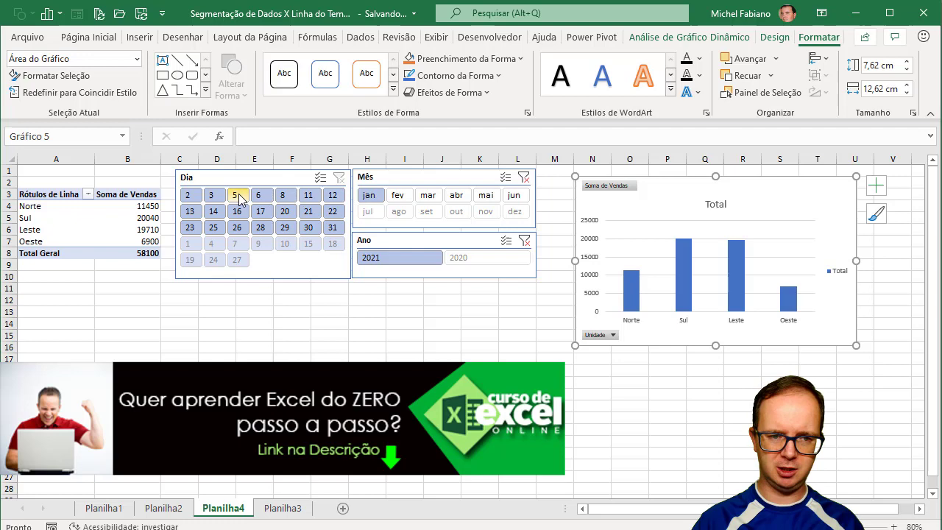
Filter the pivot by days 5, 6, 11, 12 and 22 in turn
click(237, 197)
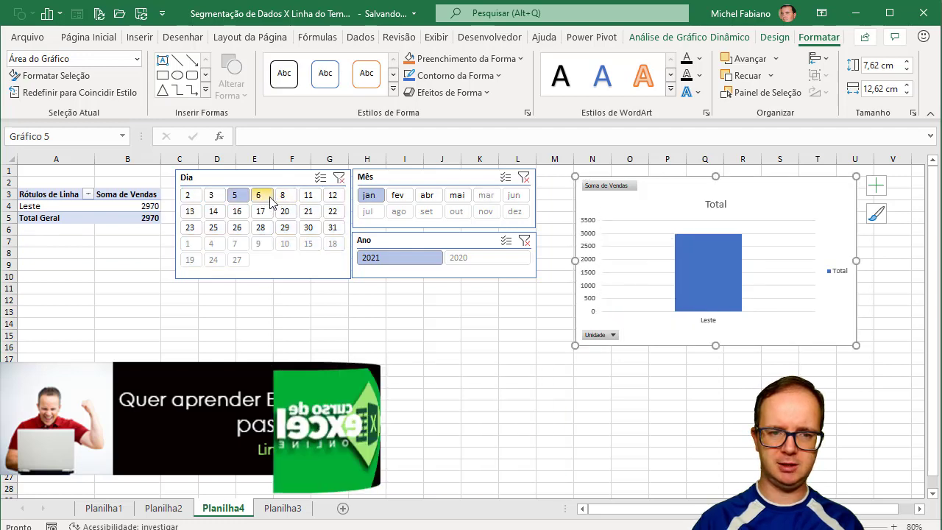
click(265, 198)
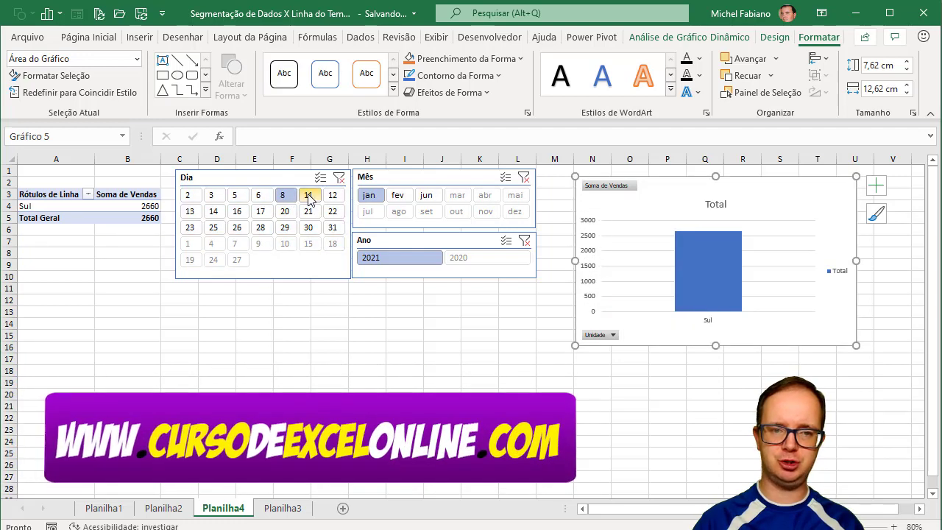
click(307, 195)
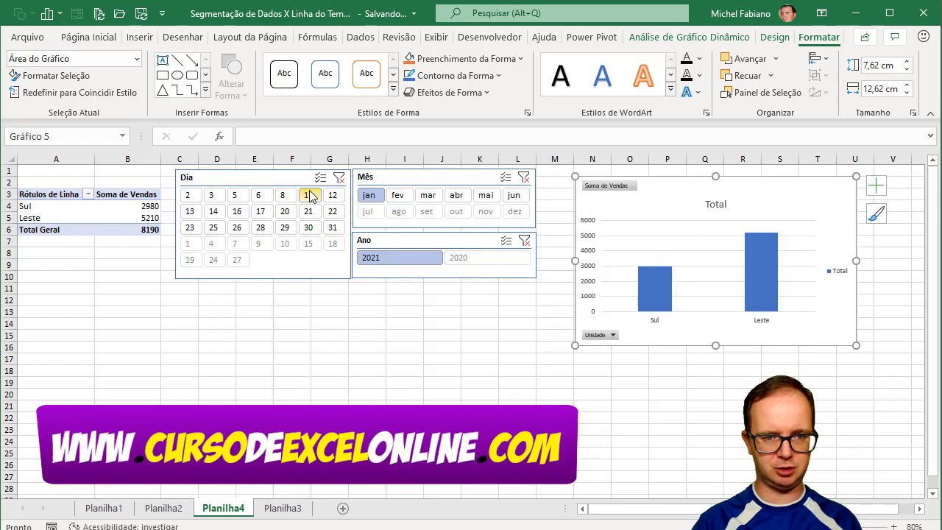
click(333, 197)
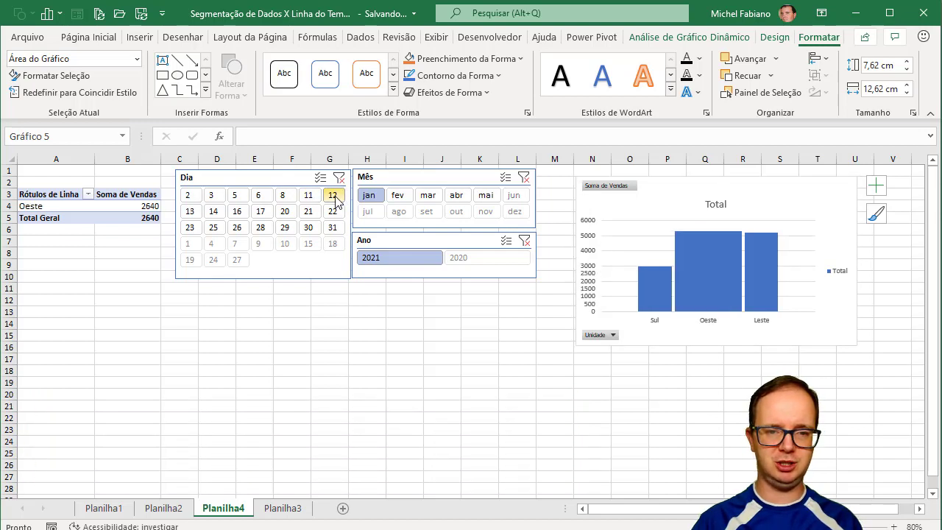
click(334, 212)
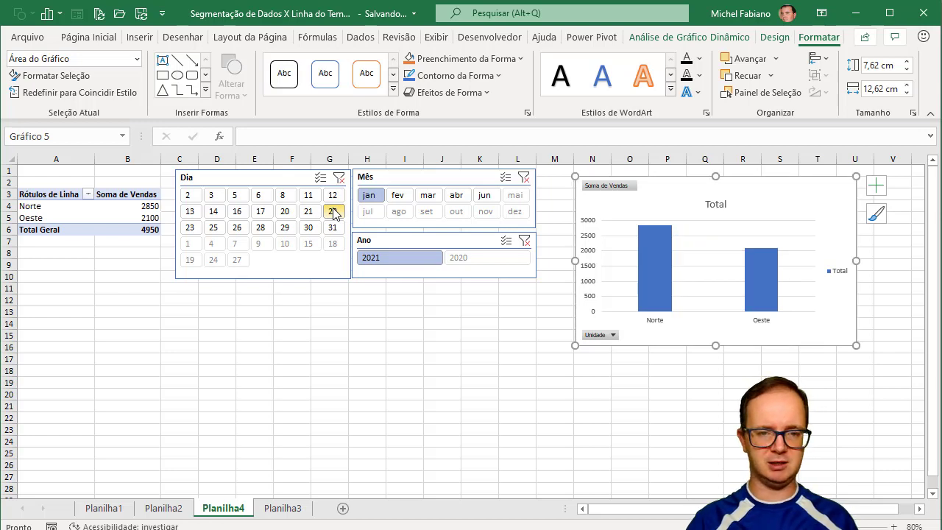
Switch the month filter through fev, mar, abr, jun, jan, fev and mar
click(399, 195)
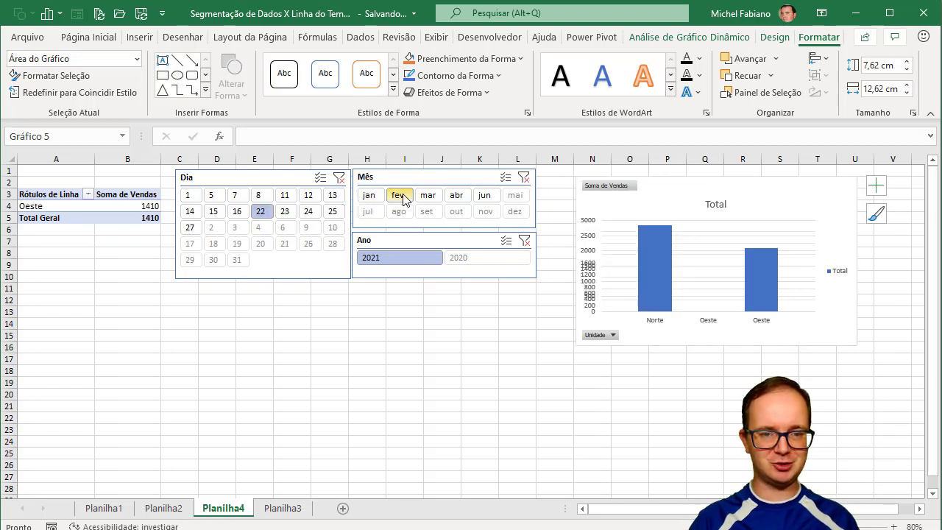
click(427, 196)
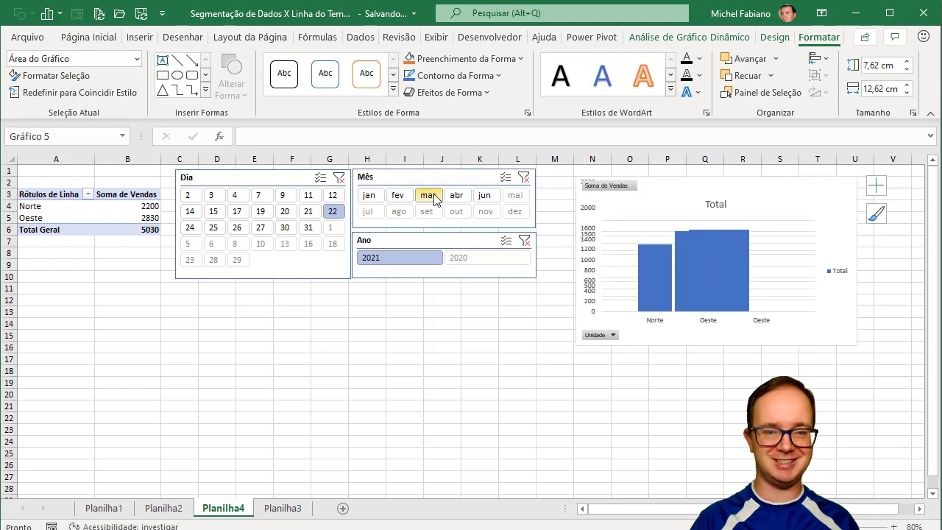
click(455, 200)
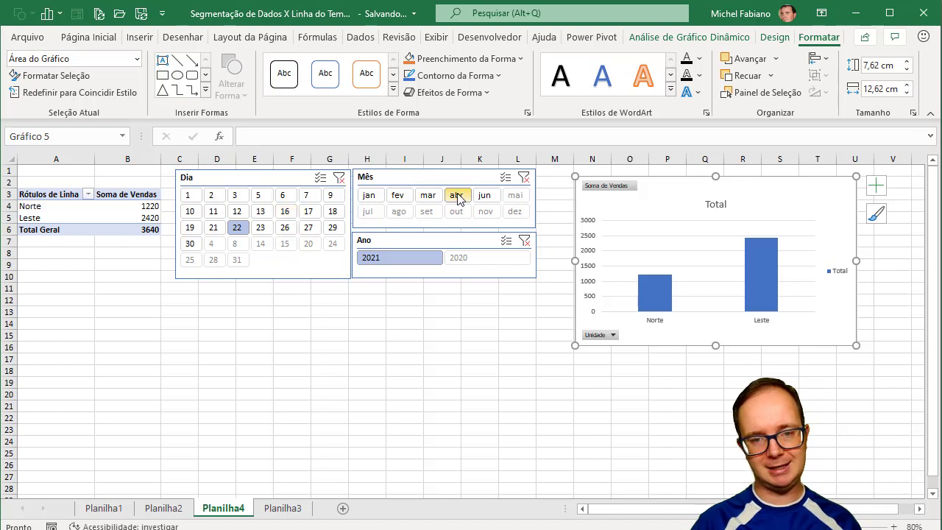
click(486, 196)
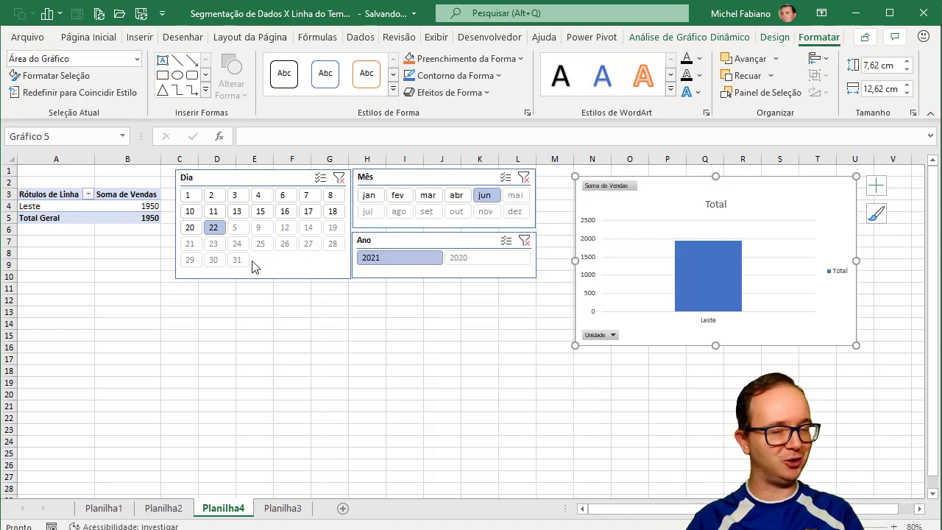
click(368, 195)
click(404, 203)
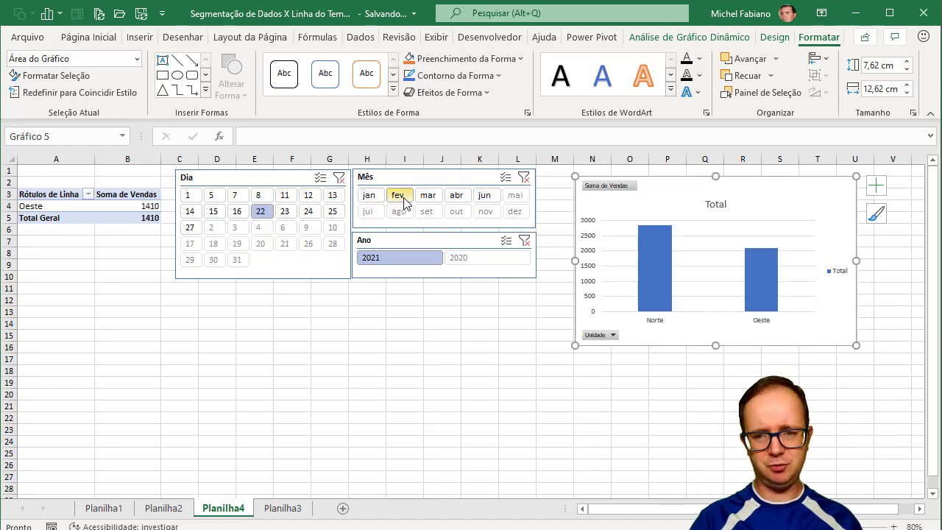
click(429, 203)
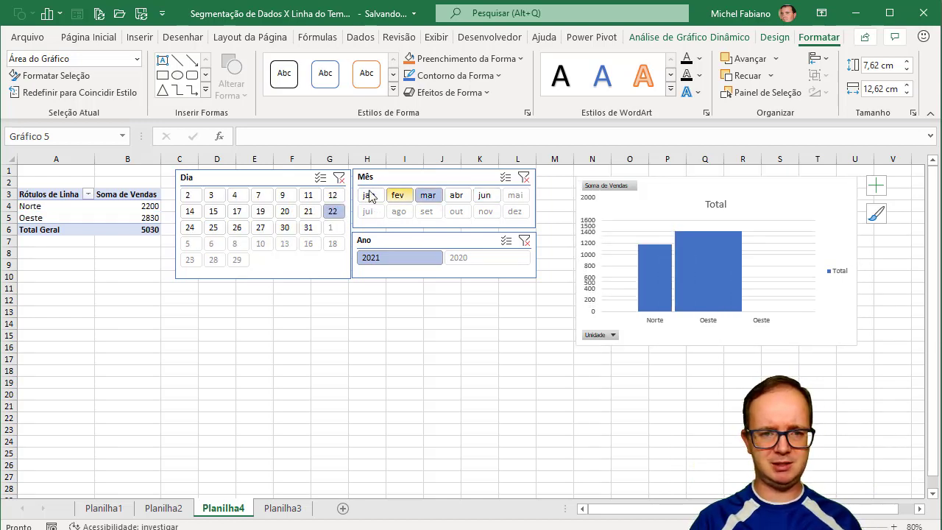
Clear the Dia, Mês and Ano filters to show all regions totalling 714220
click(340, 180)
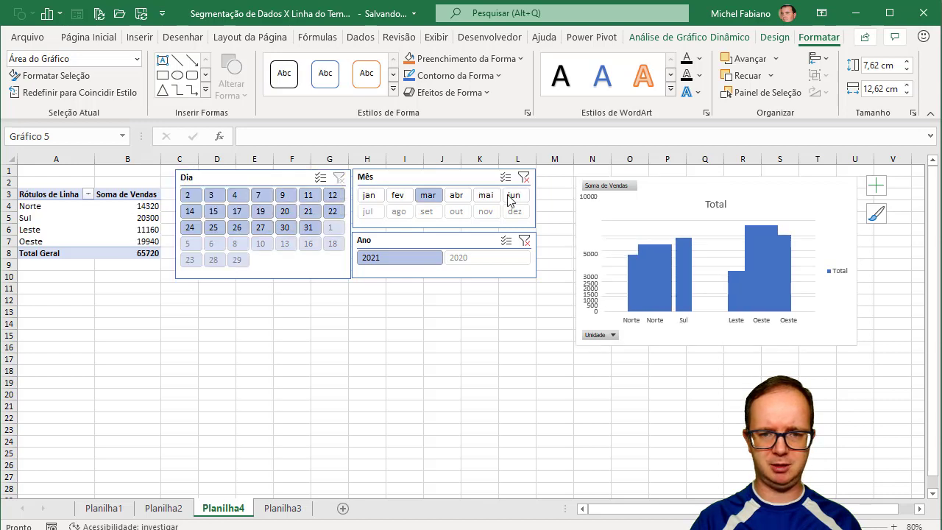
click(524, 177)
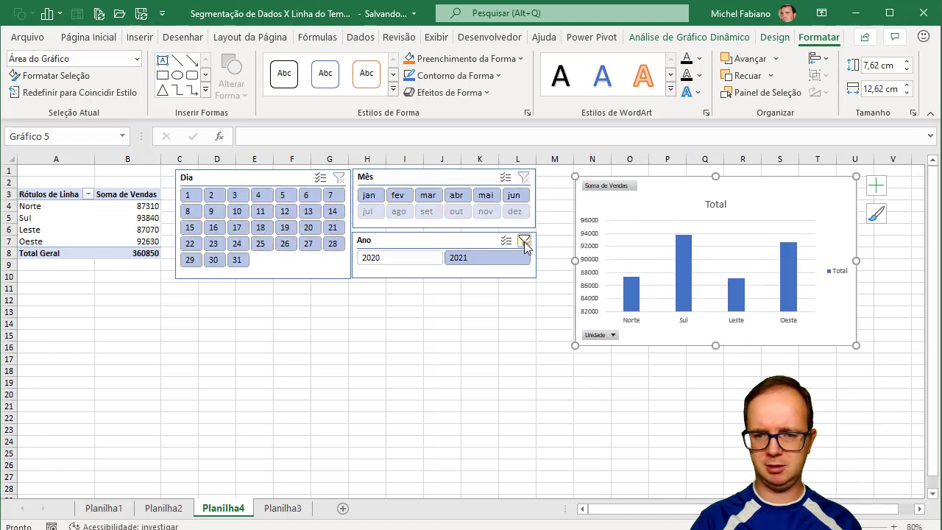
click(524, 242)
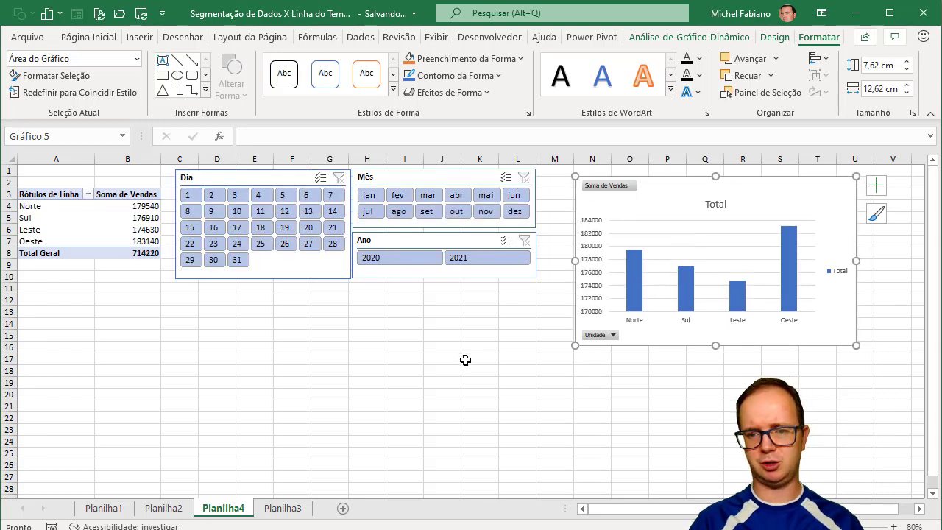